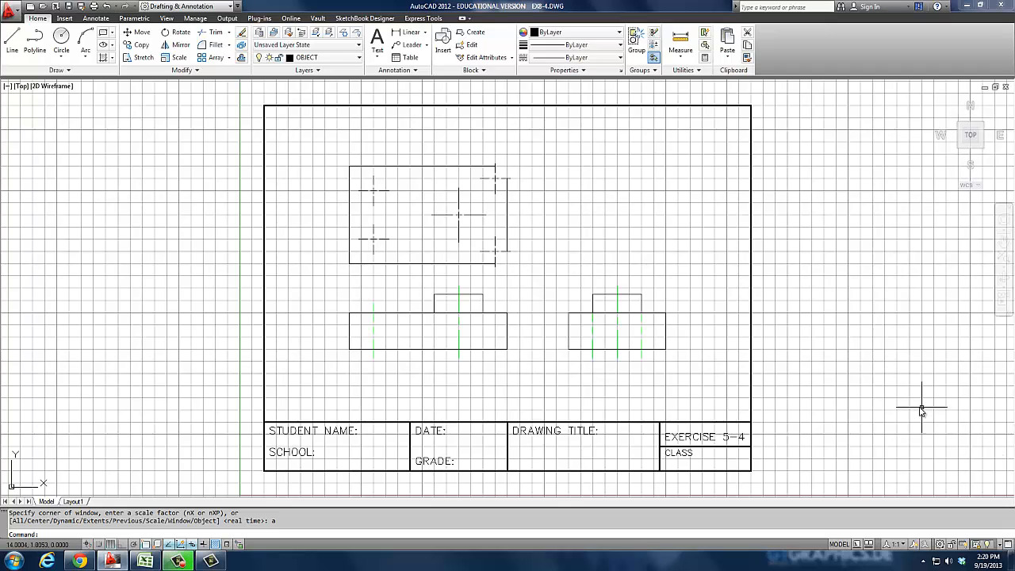
Step: Turn off the grid display and change the title block's exercise number to read EXERCISE 8-4
key("F7")
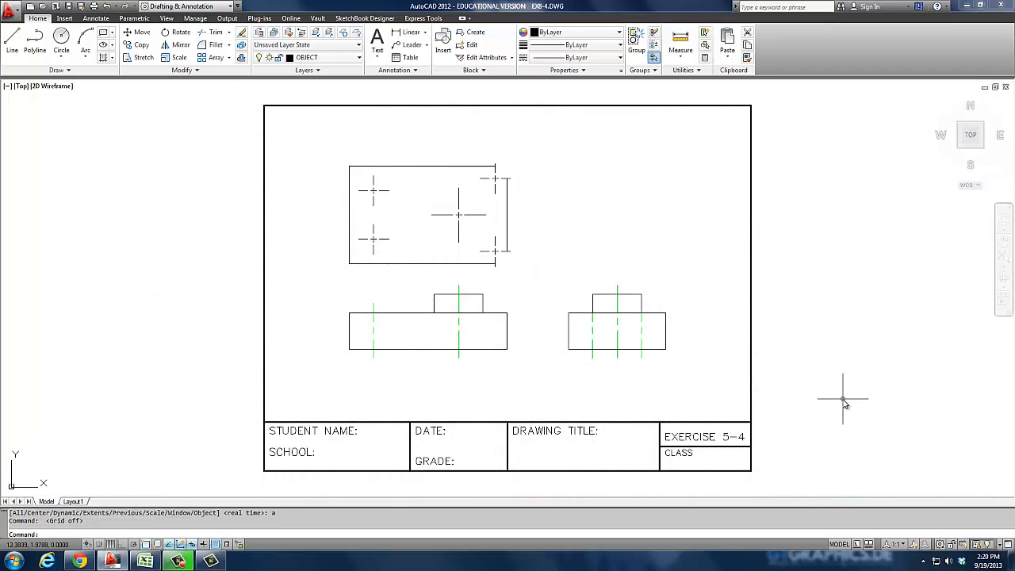
double_click(728, 439)
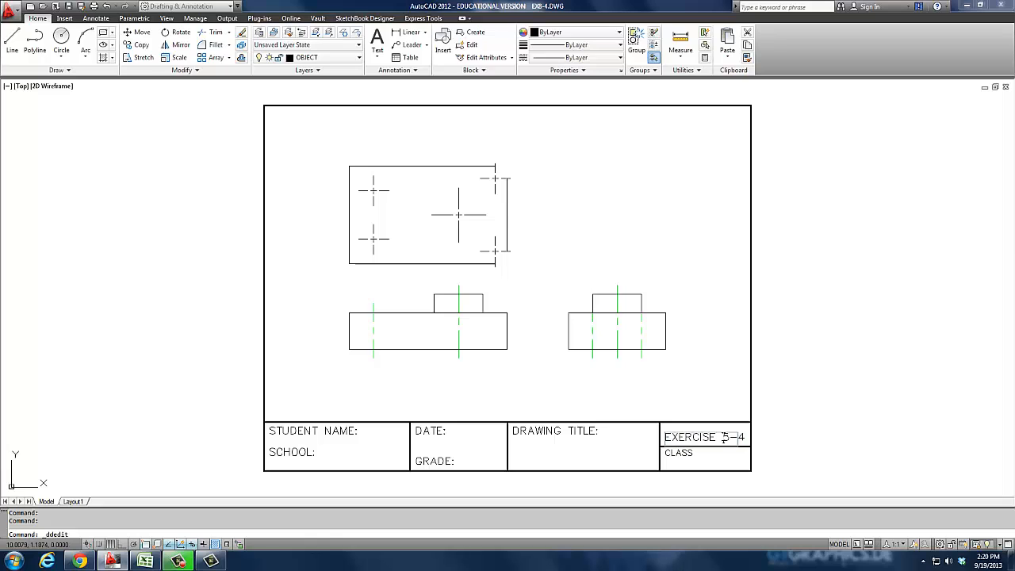
left_click_drag(723, 438, 730, 439)
type("8")
left_click(800, 369)
key("Escape")
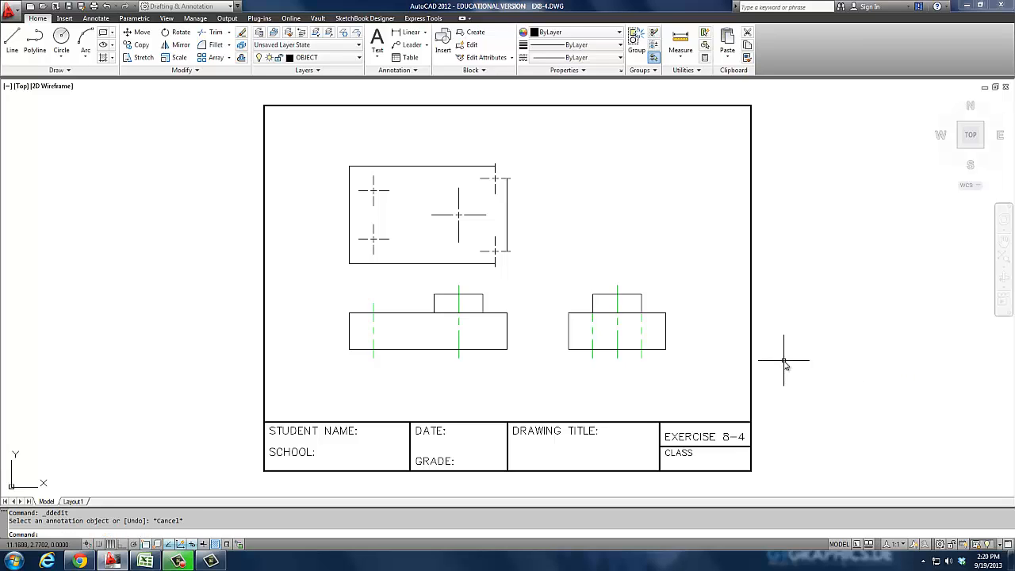
key("Escape")
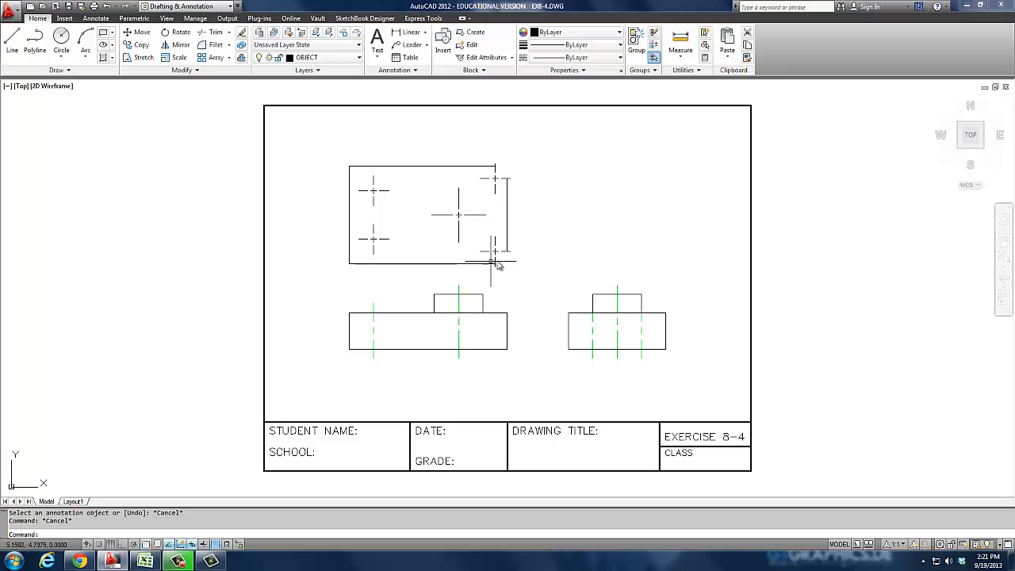
Step: Fillet the lower-right corner of the top view's outline with a 0.25 radius
type("f")
key("Return")
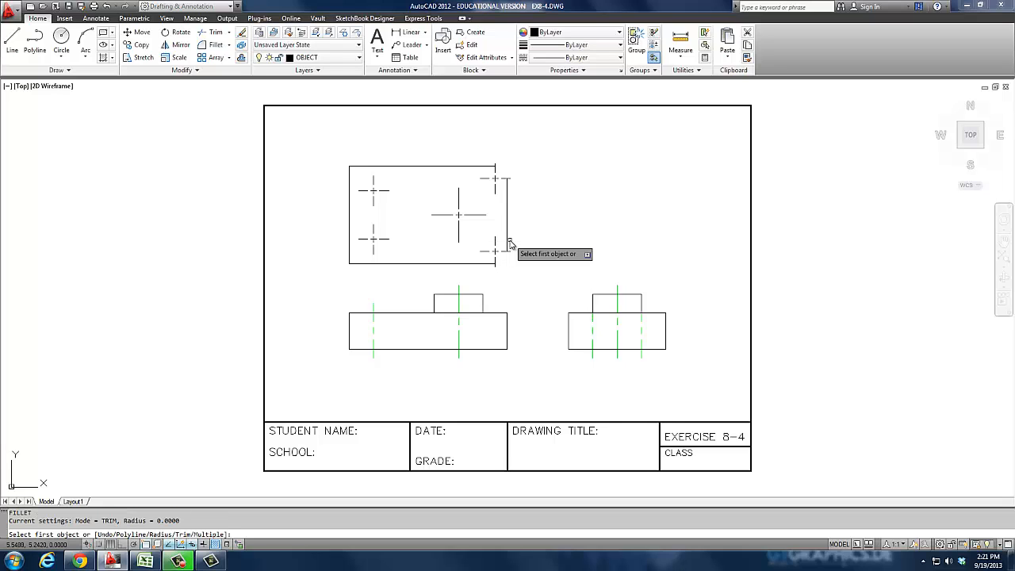
type("r")
key("Return")
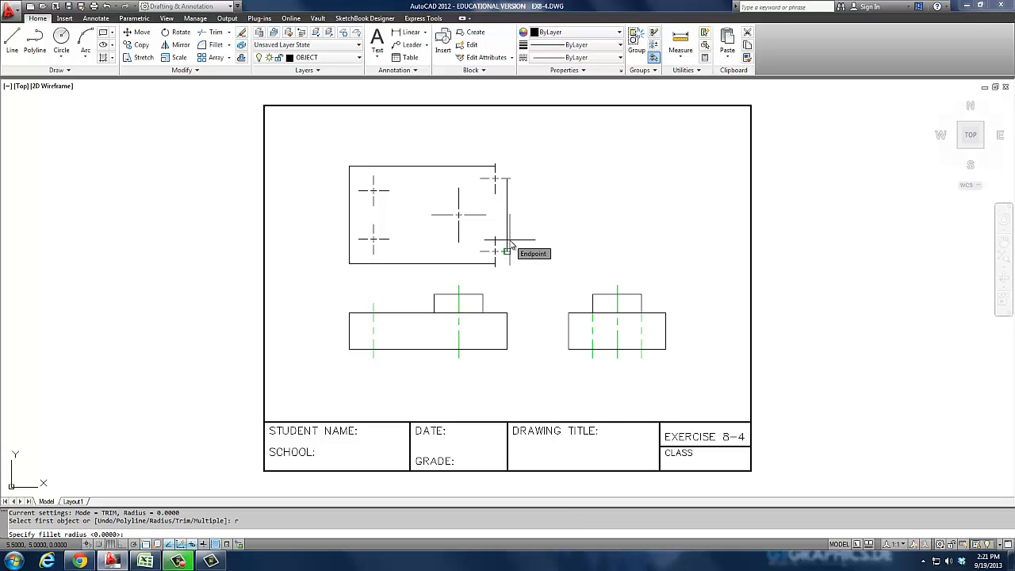
type(".25")
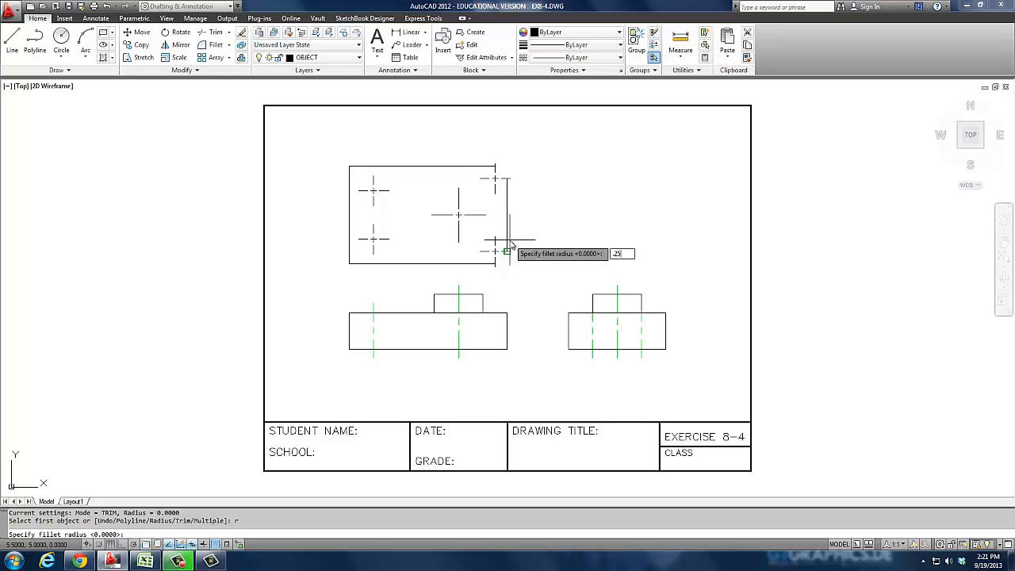
key("Return")
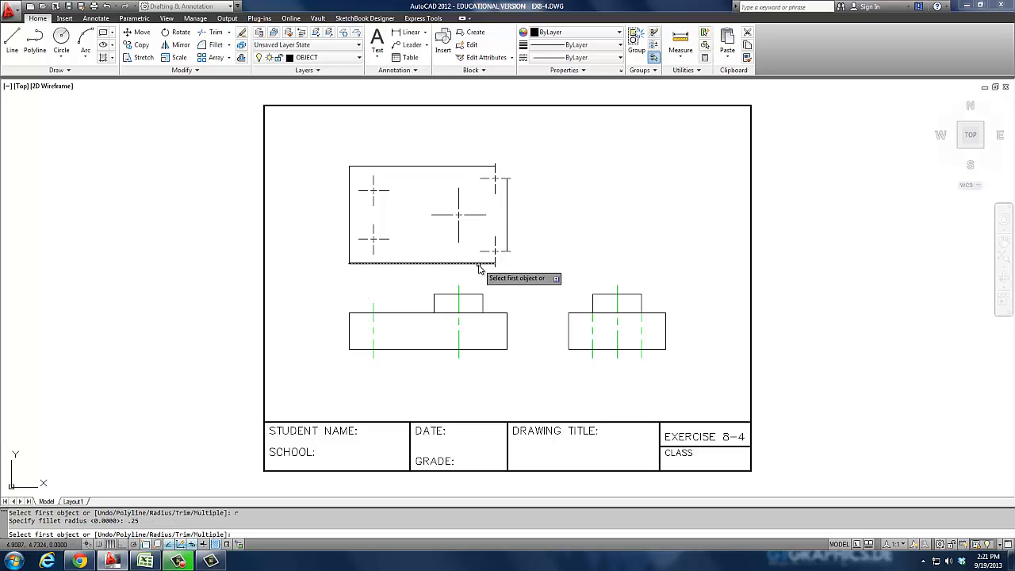
left_click(484, 263)
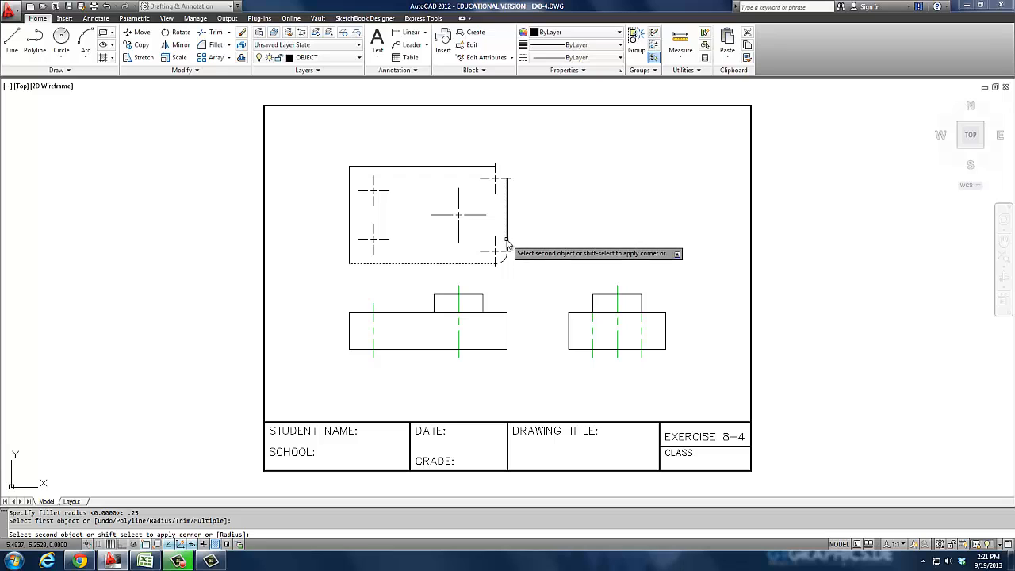
left_click(507, 205)
Step: Fillet the upper-right corner of the top view's outline with the same 0.25 radius
key("Return")
left_click(508, 193)
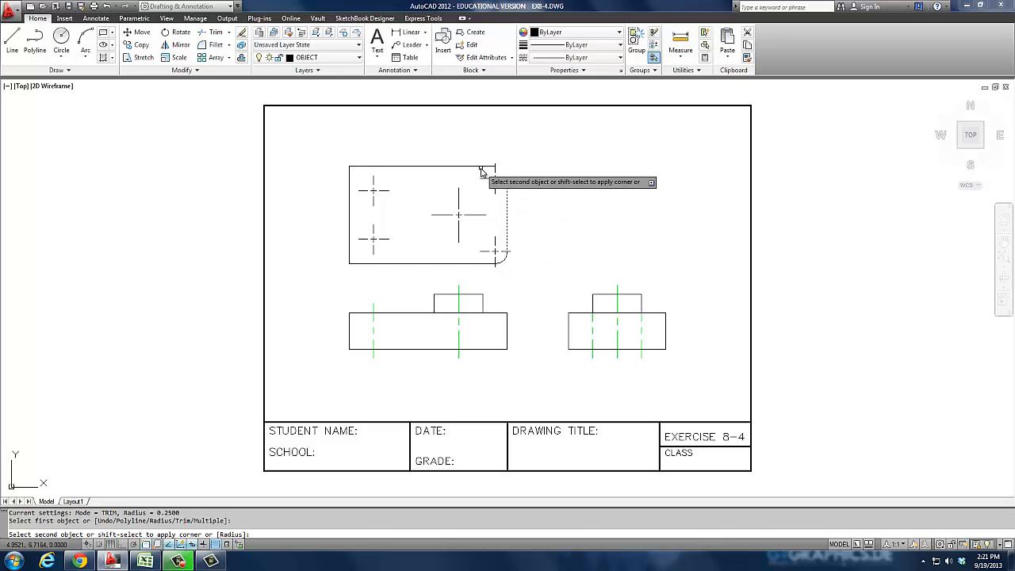
left_click(484, 166)
key("Return")
key("Escape")
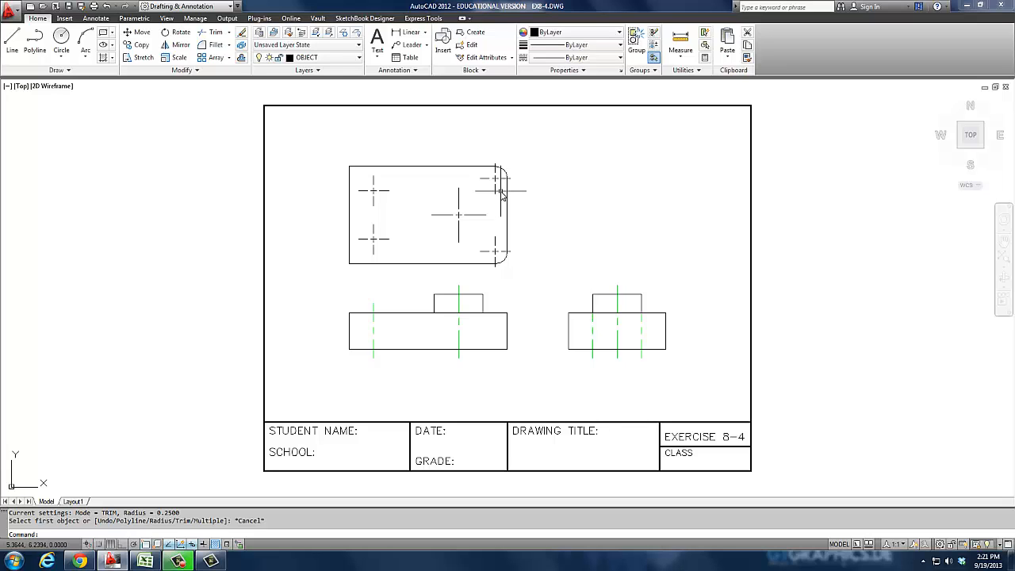
Step: Move all five center marks in the top view, including the extension line at the lower-right corner, to the CENTER layer
left_click(501, 255)
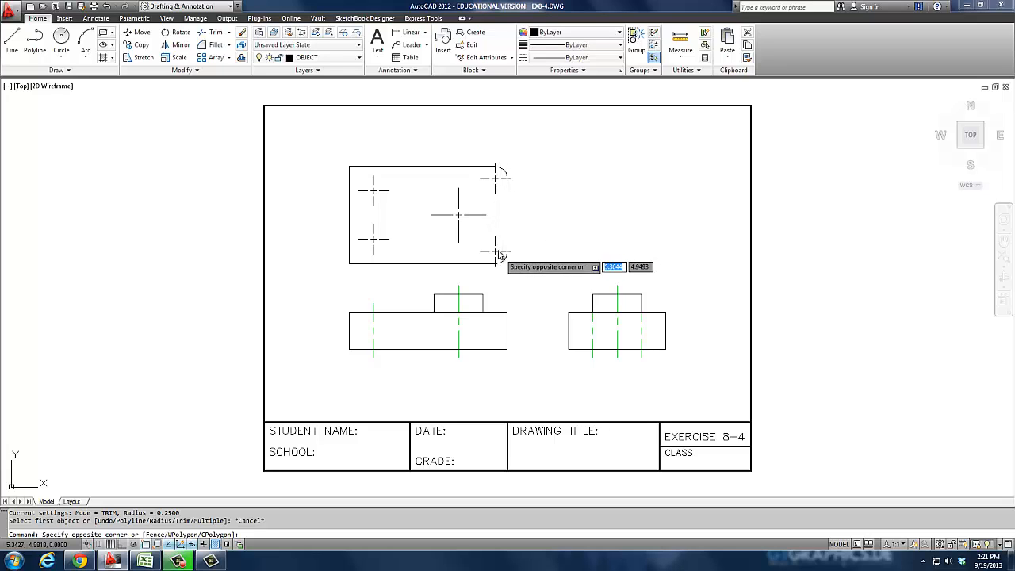
left_click(448, 172)
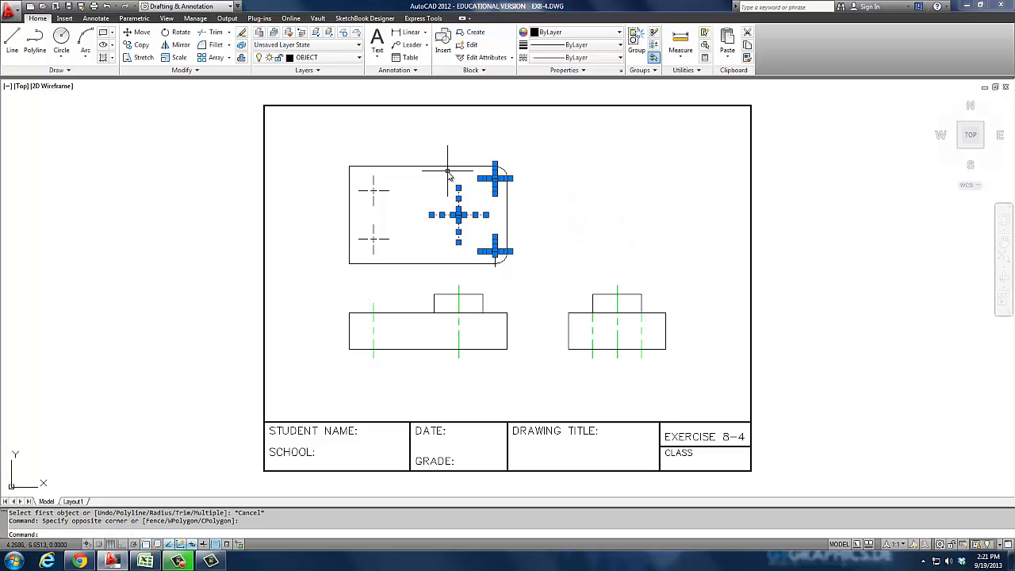
left_click(401, 228)
left_click(360, 179)
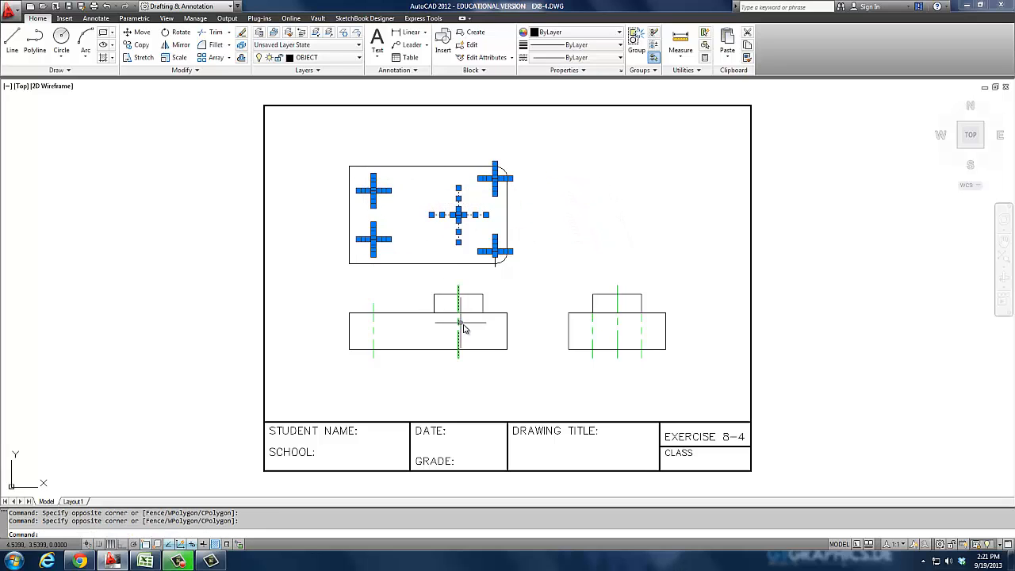
left_click(495, 262)
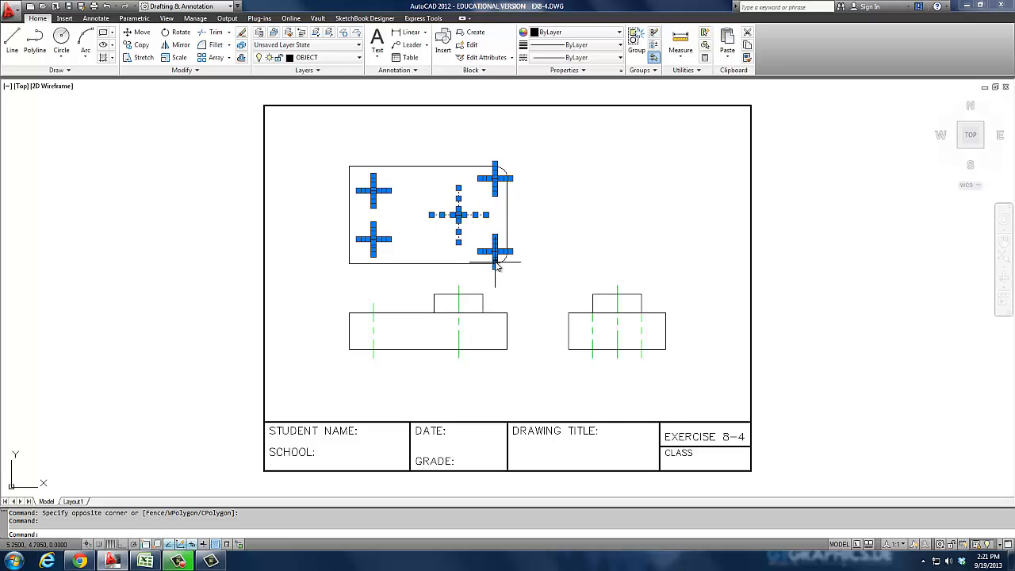
left_click(321, 58)
left_click(311, 96)
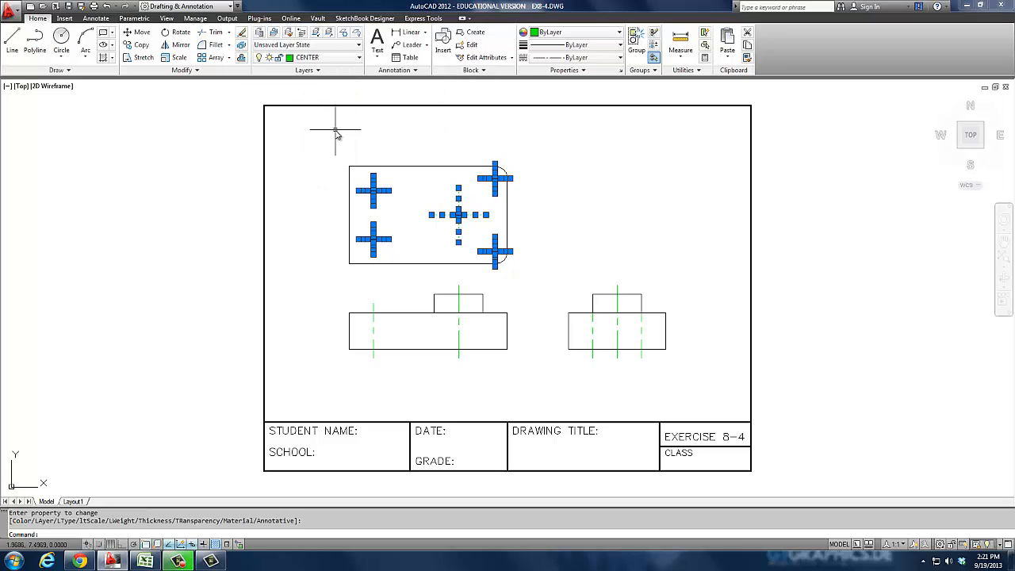
key("Escape")
key("Escape")
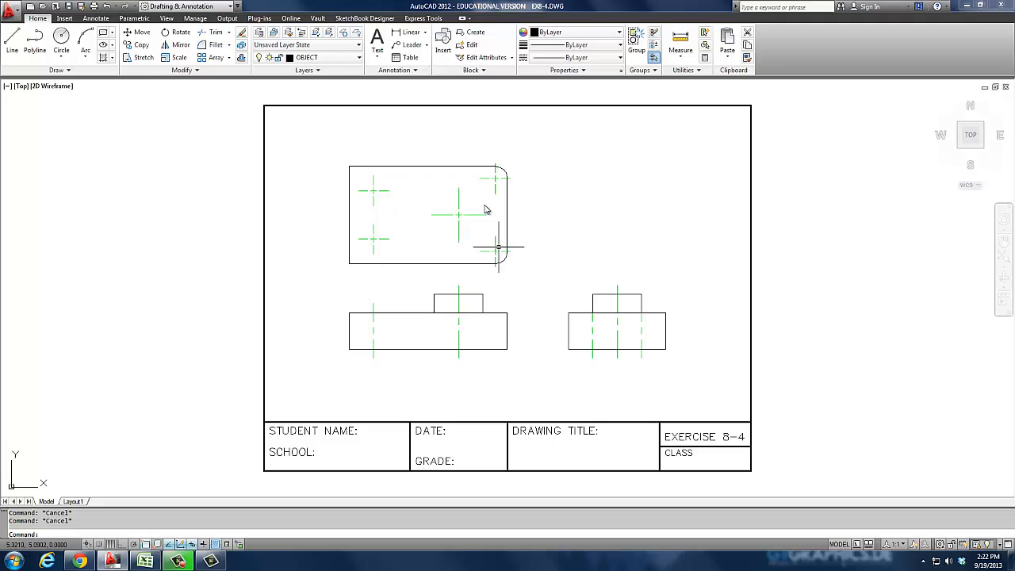
left_click(334, 59)
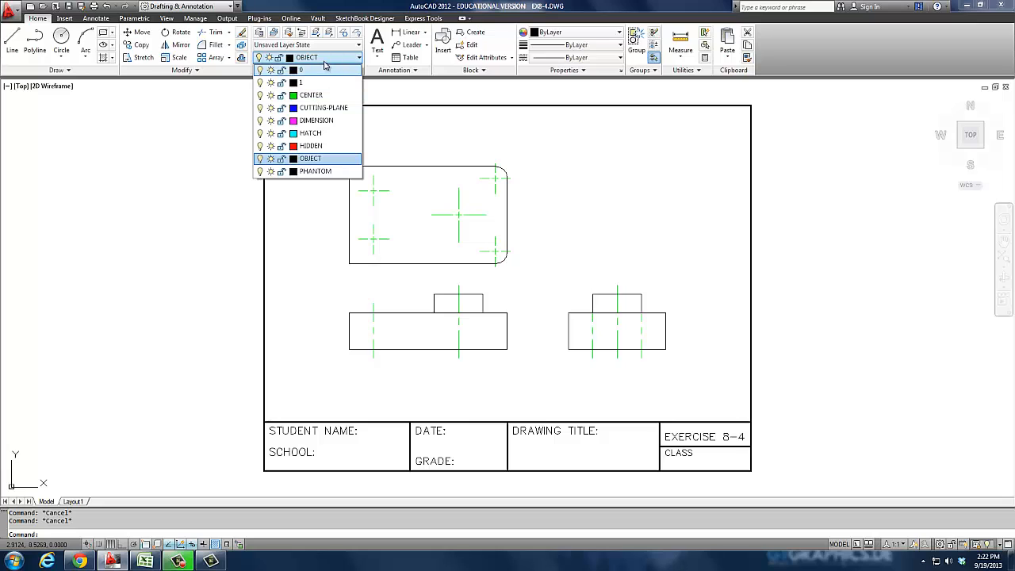
left_click(314, 101)
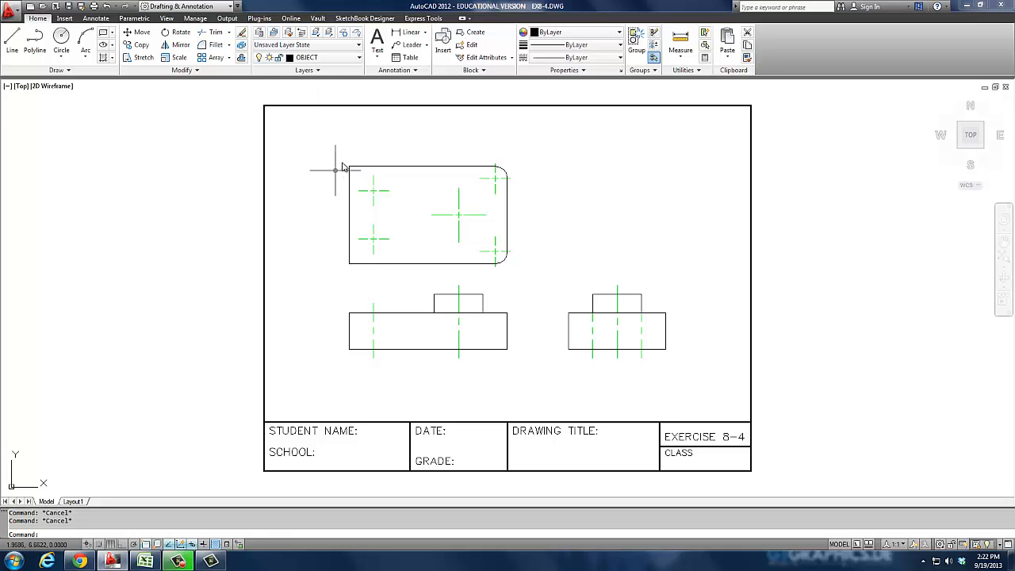
Step: Draw a circle of radius 0.25 centered on the lower-left center mark of the top view
type("c")
key("Return")
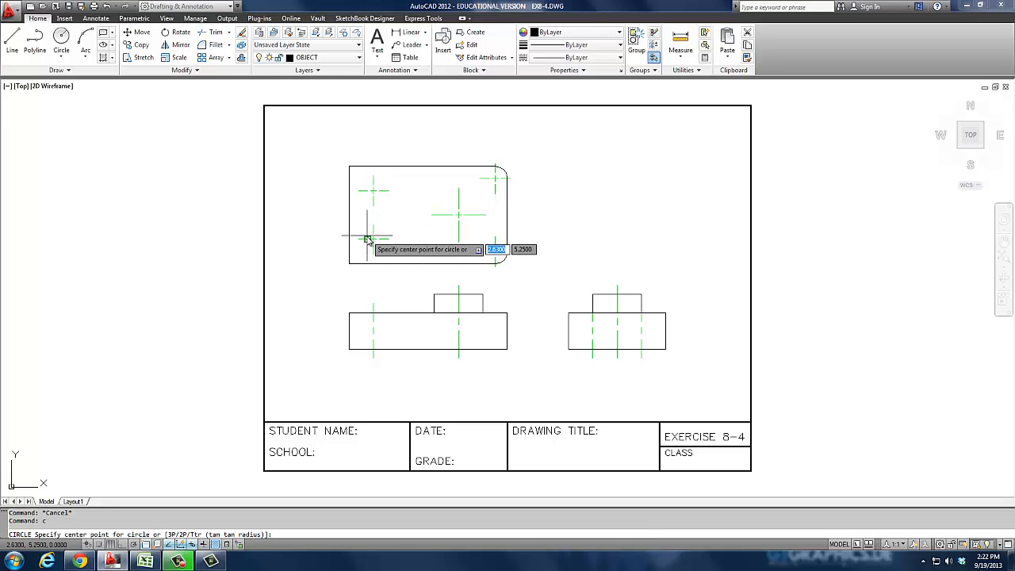
scroll(367, 239, "up", 6)
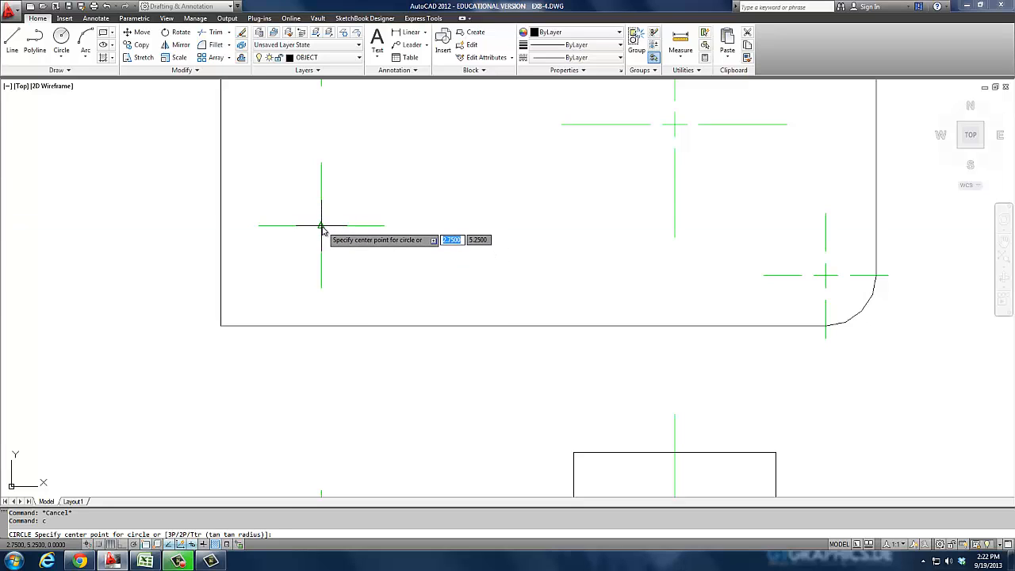
left_click(322, 227)
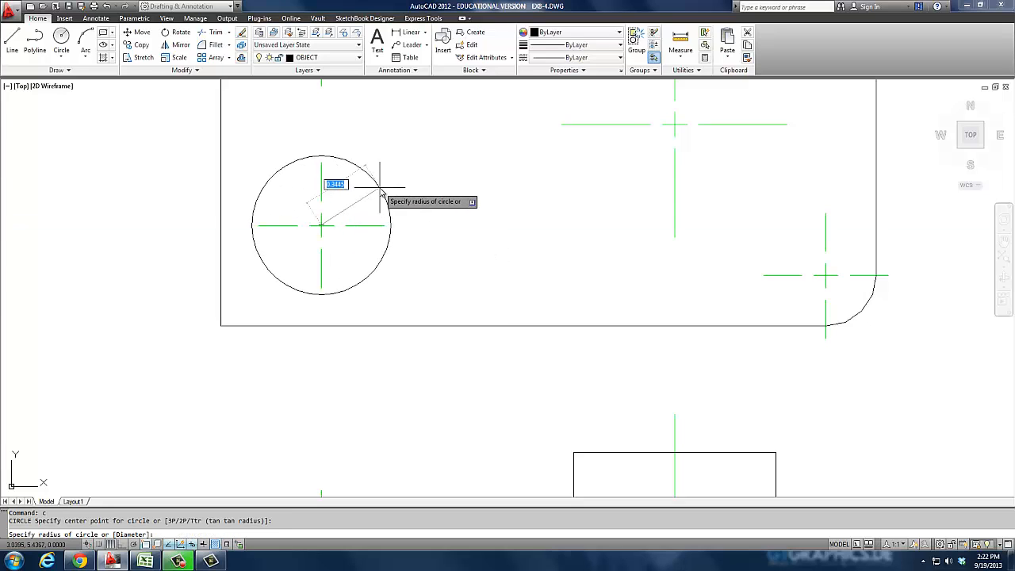
type(".125")
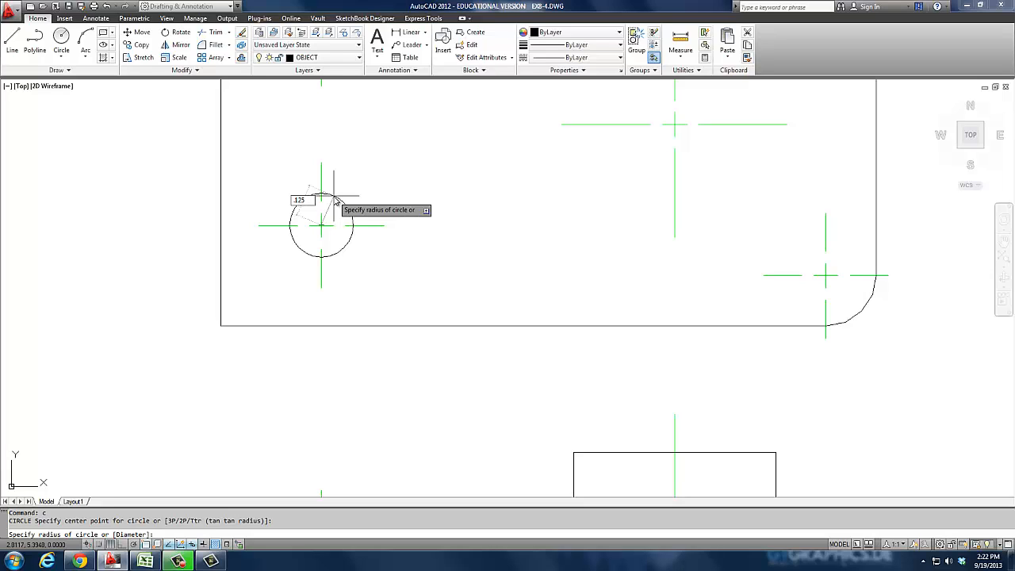
key("BackSpace")
key("BackSpace")
key("BackSpace")
key("BackSpace")
type(".25")
key("BackSpace")
type(".25")
key("Return")
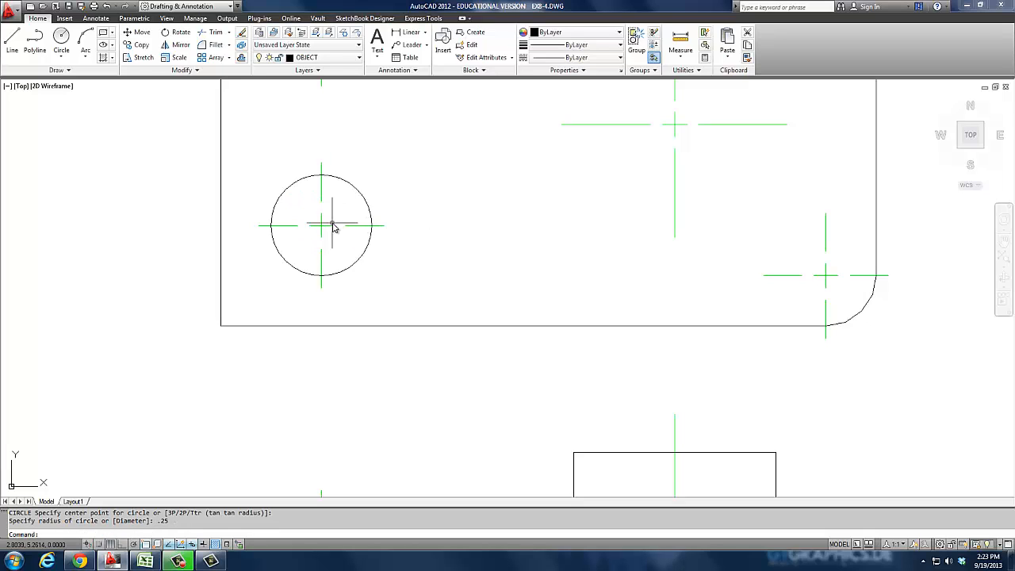
Step: Draw a concentric circle of radius 0.125 inside the circle at the top view's lower-left center mark
key("Return")
left_click(323, 229)
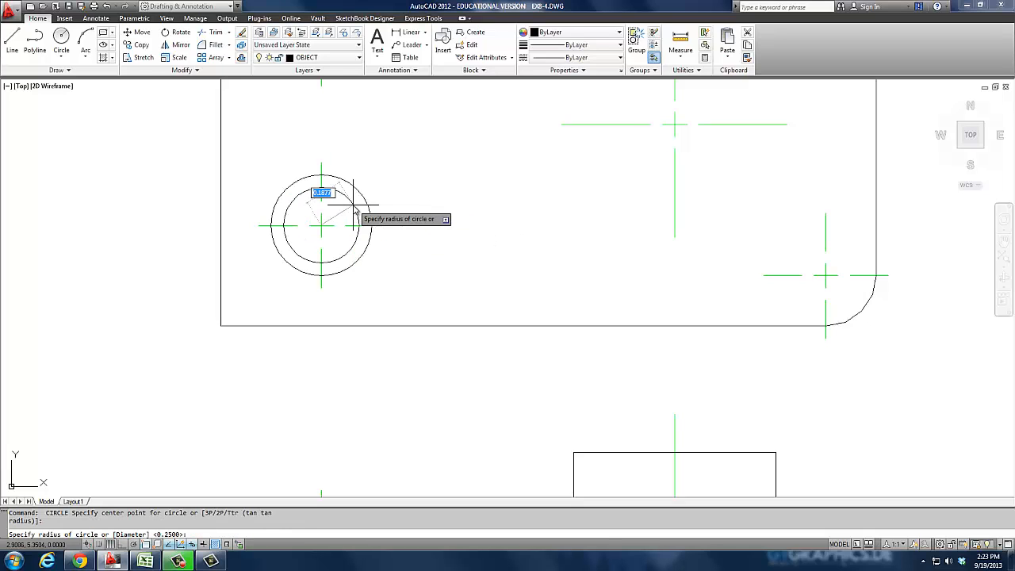
type(".125")
key("Return")
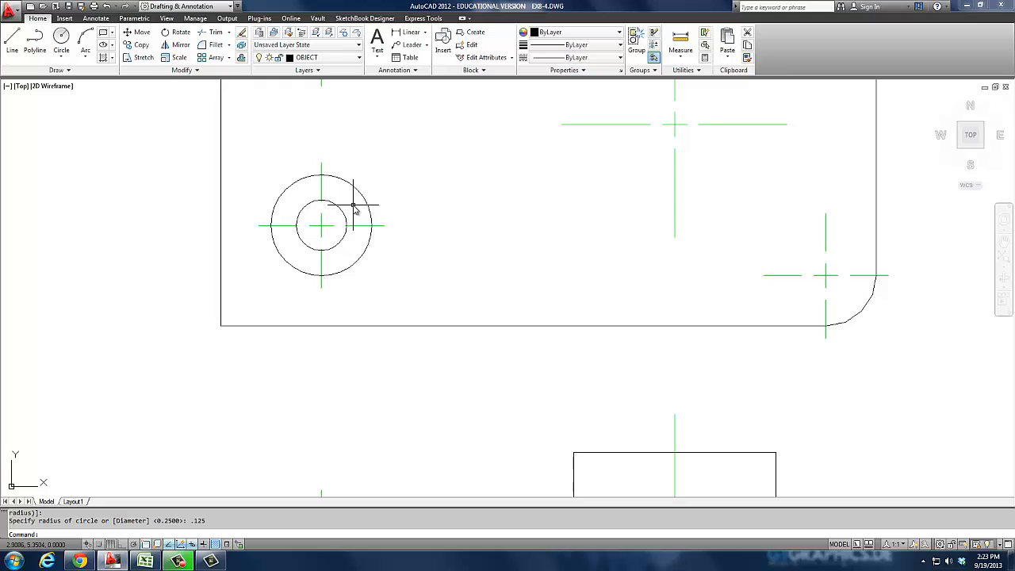
Step: Draw a circle of diameter 0.625 centered on the large center mark in the top view
scroll(354, 208, "down", 5)
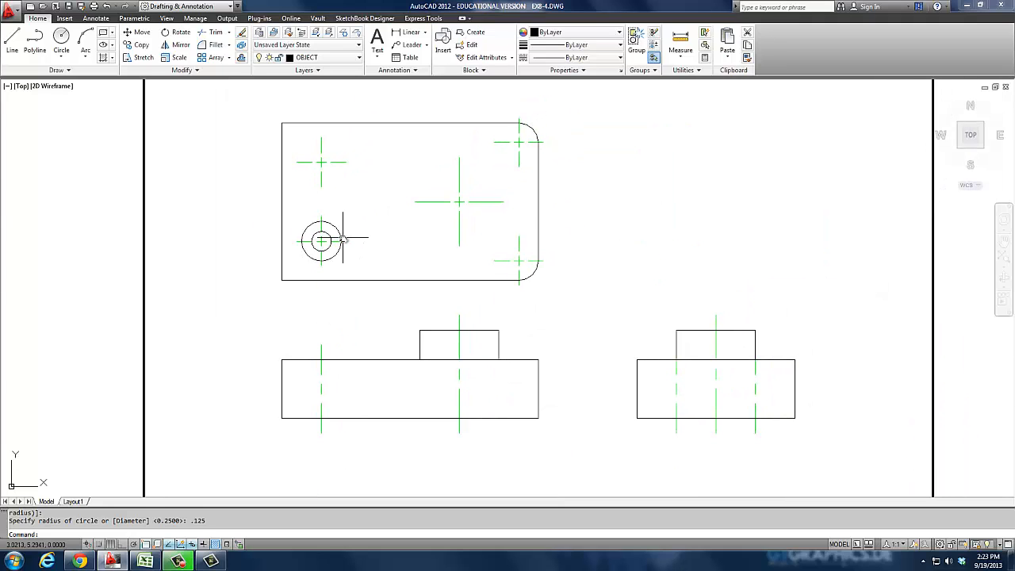
key("space")
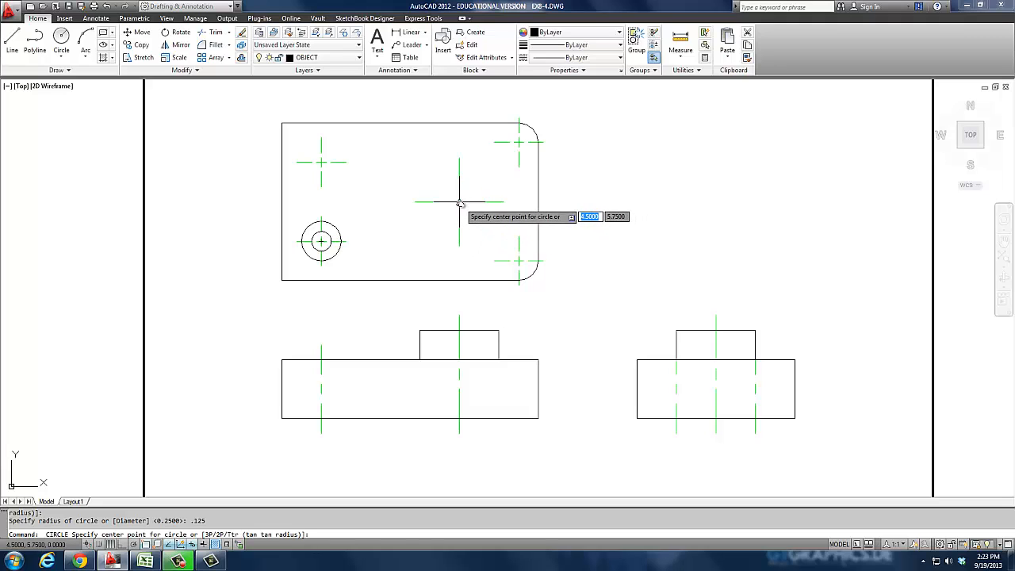
left_click(459, 202)
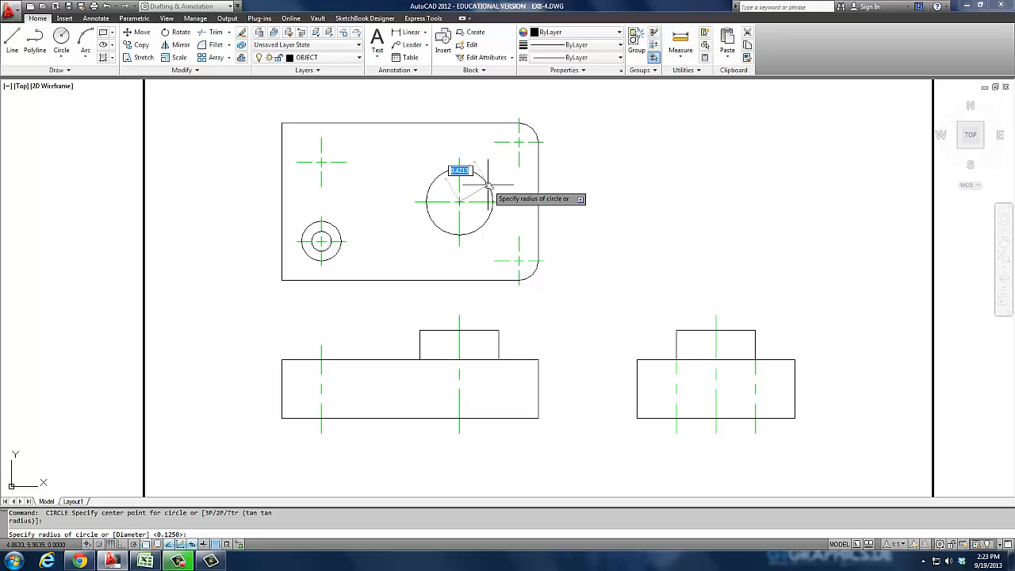
type("d")
key("Return")
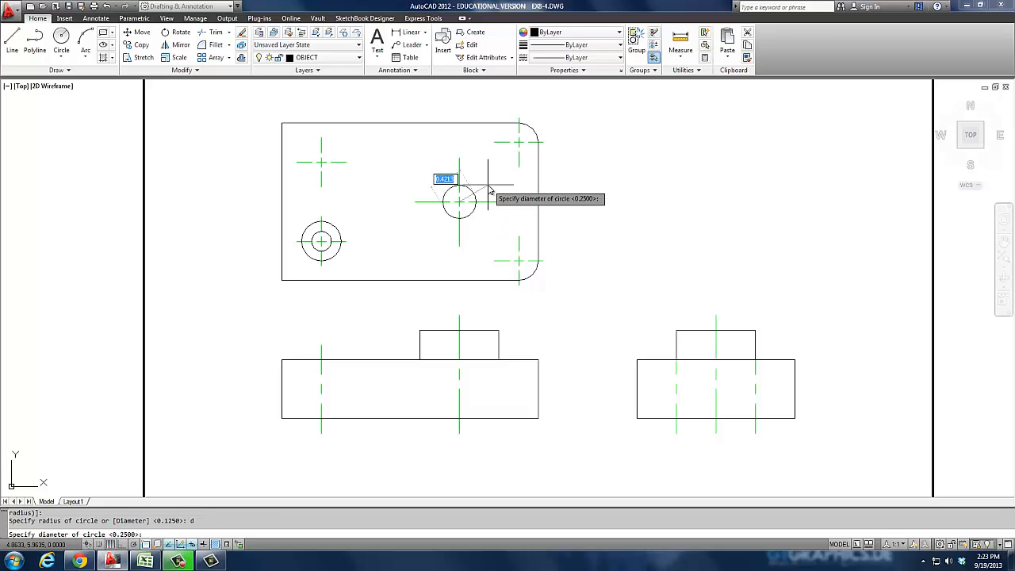
type(".625")
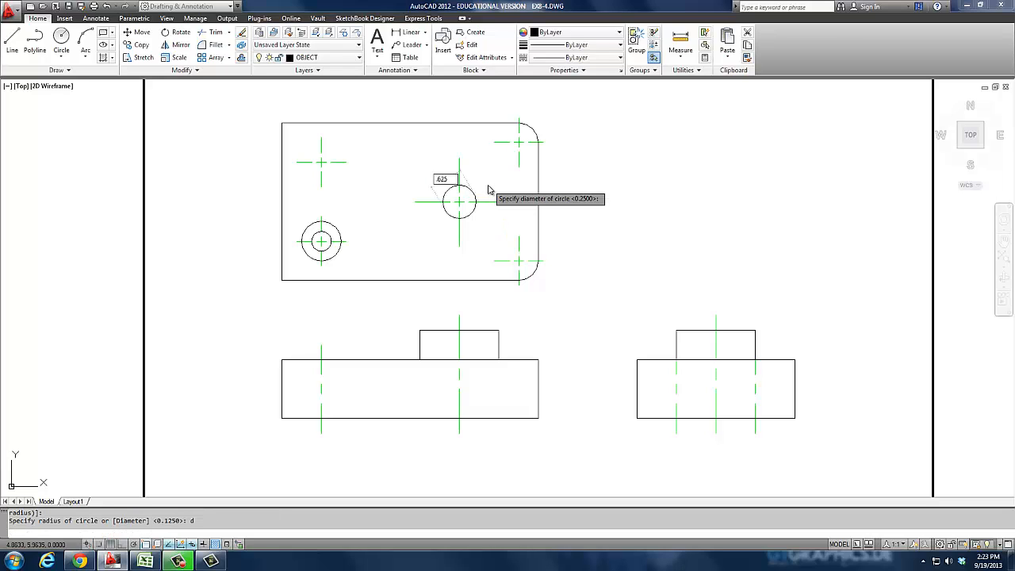
key("Return")
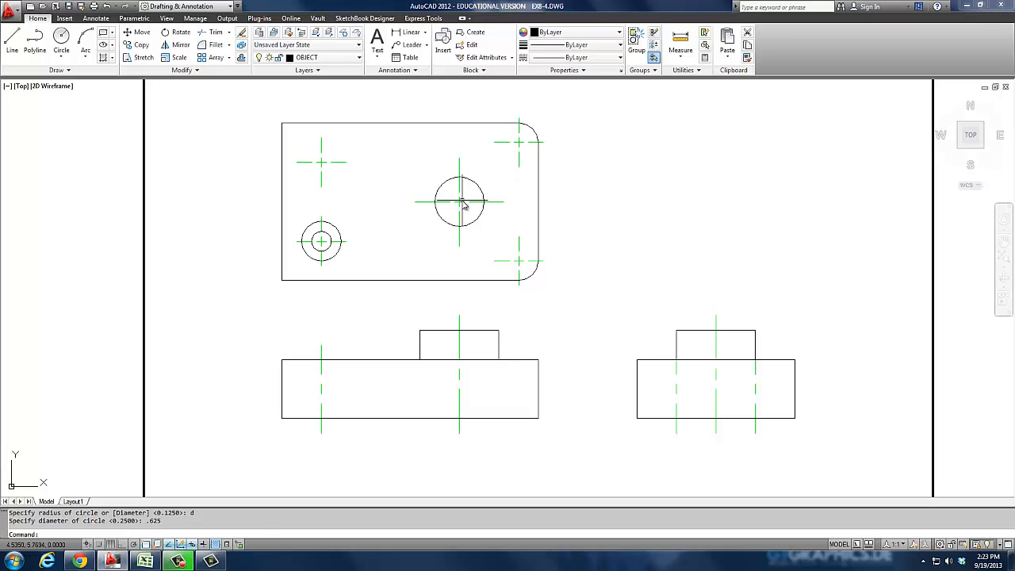
Step: Draw a concentric circle of radius 0.5 around the 0.625 diameter circle in the top view
key("Return")
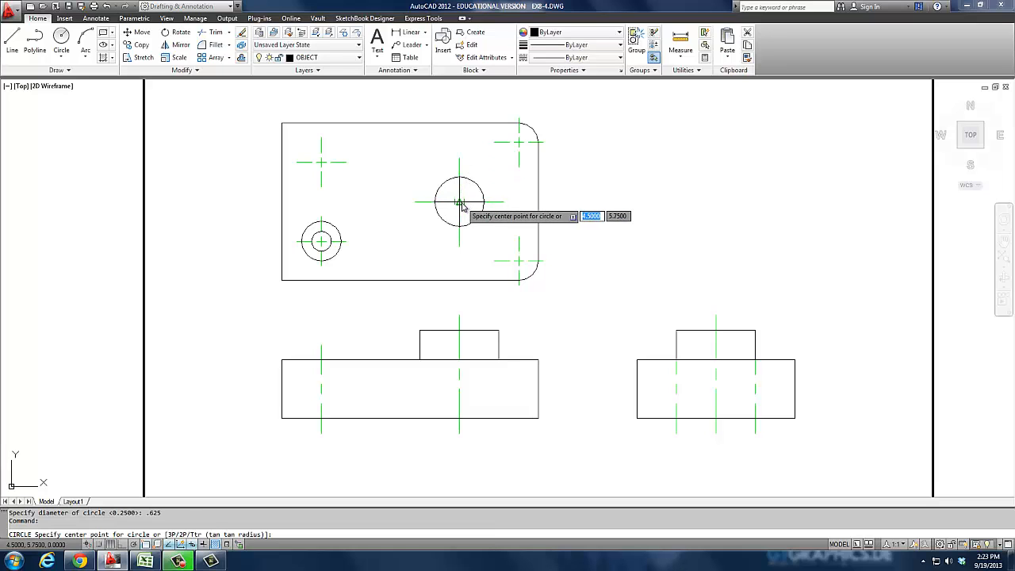
left_click(459, 201)
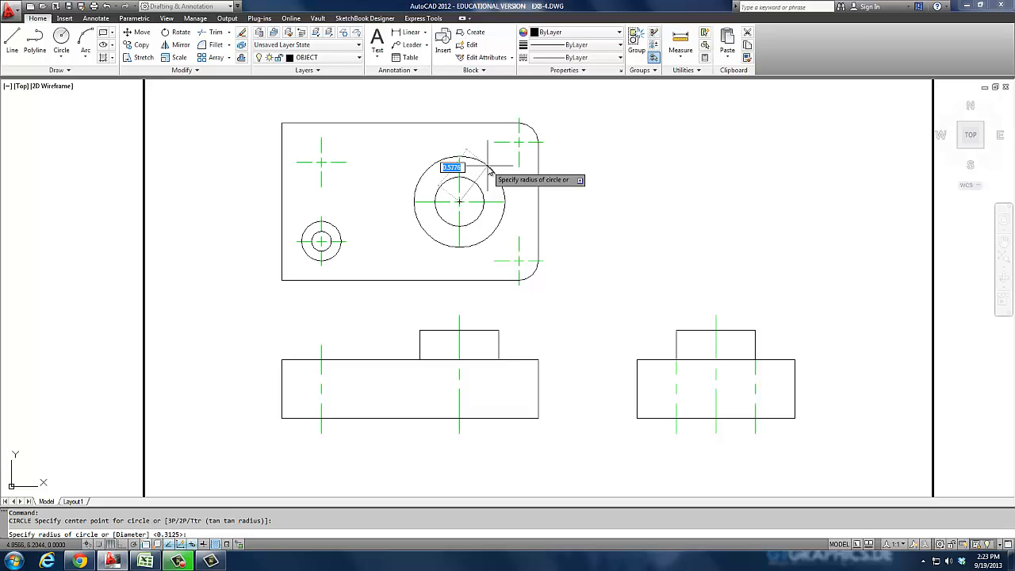
type(".5")
key("Return")
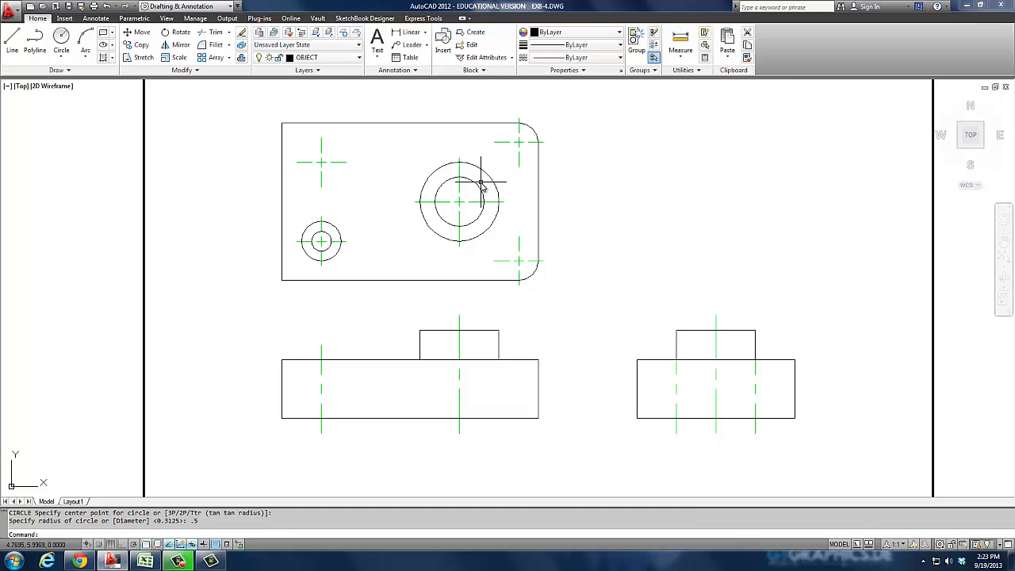
Step: Draw a circle of radius 0.125 concentric with the two circles on the large center mark in the top view
key("Return")
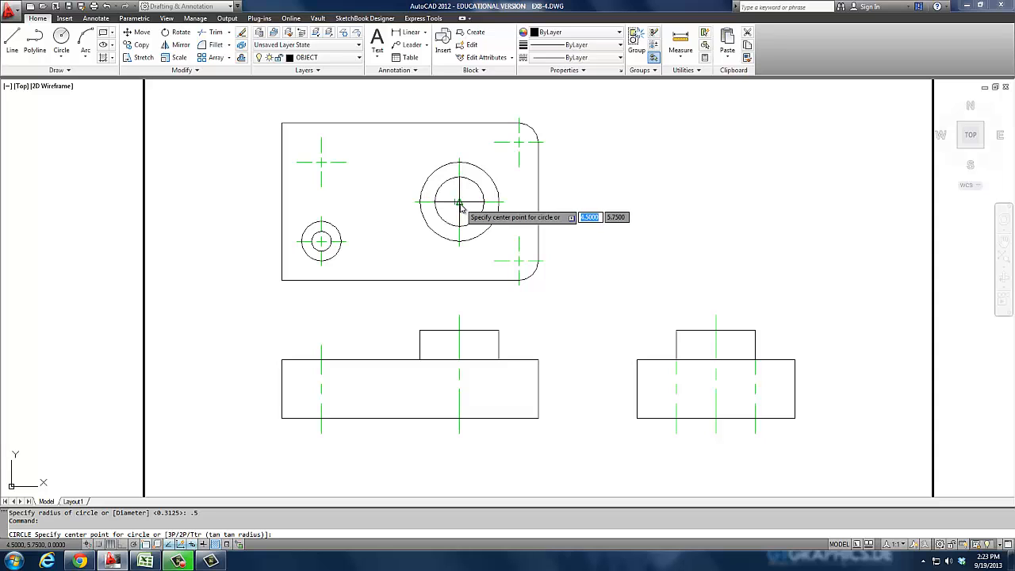
left_click(459, 202)
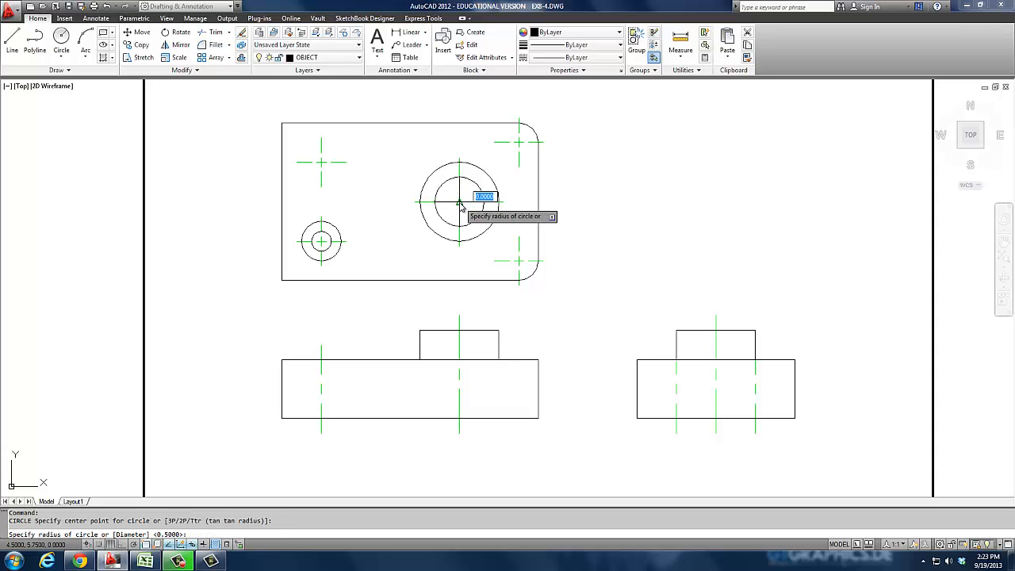
type(".125")
key("Return")
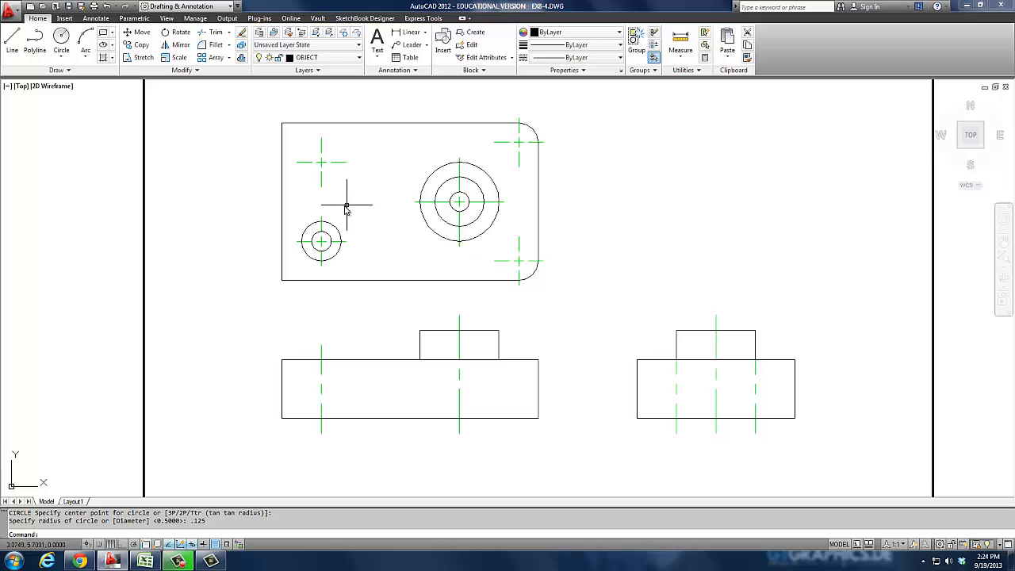
Step: Copy the two concentric circles from the top view's lower-left center mark to the upper-left center mark
type("o")
key("Return")
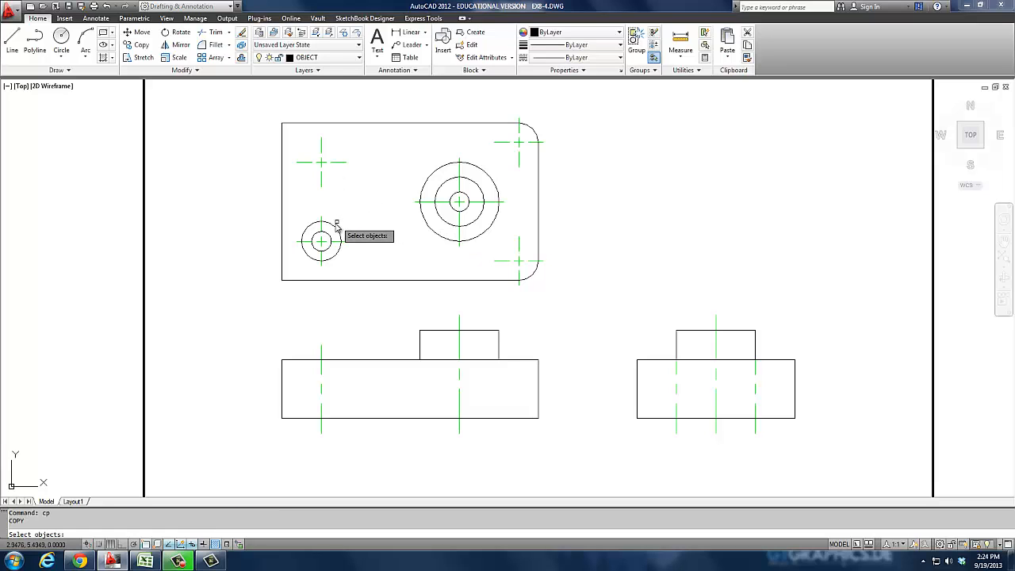
left_click(330, 233)
left_click(329, 236)
key("Return")
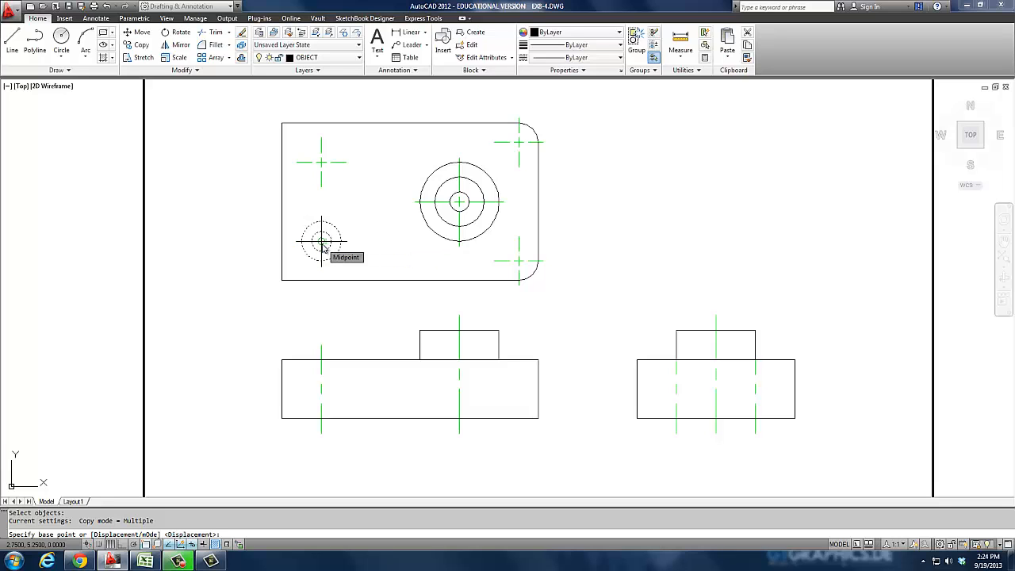
left_click(322, 244)
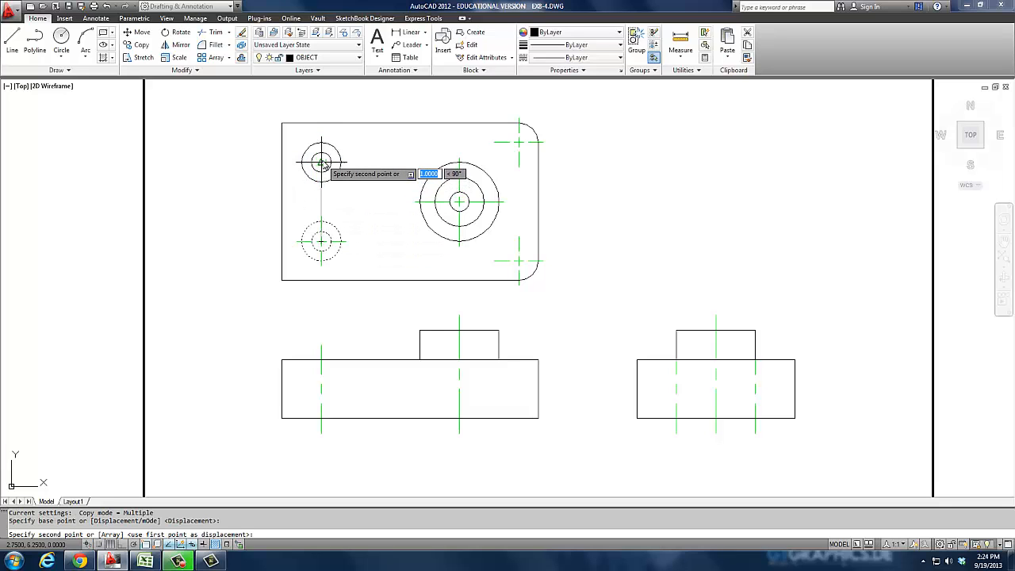
left_click(322, 163)
key("Return")
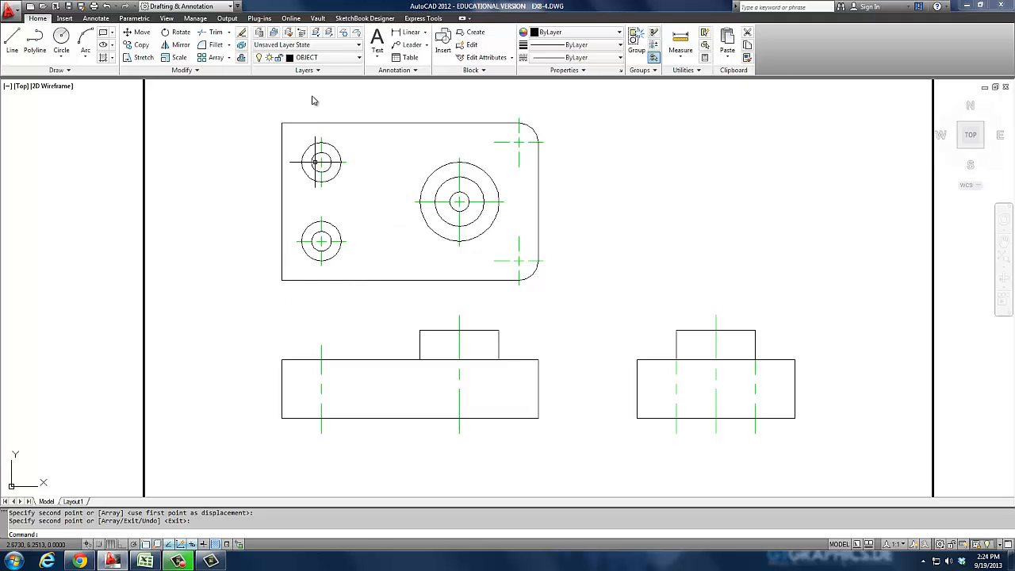
Step: Make HIDDEN the current layer
left_click(338, 58)
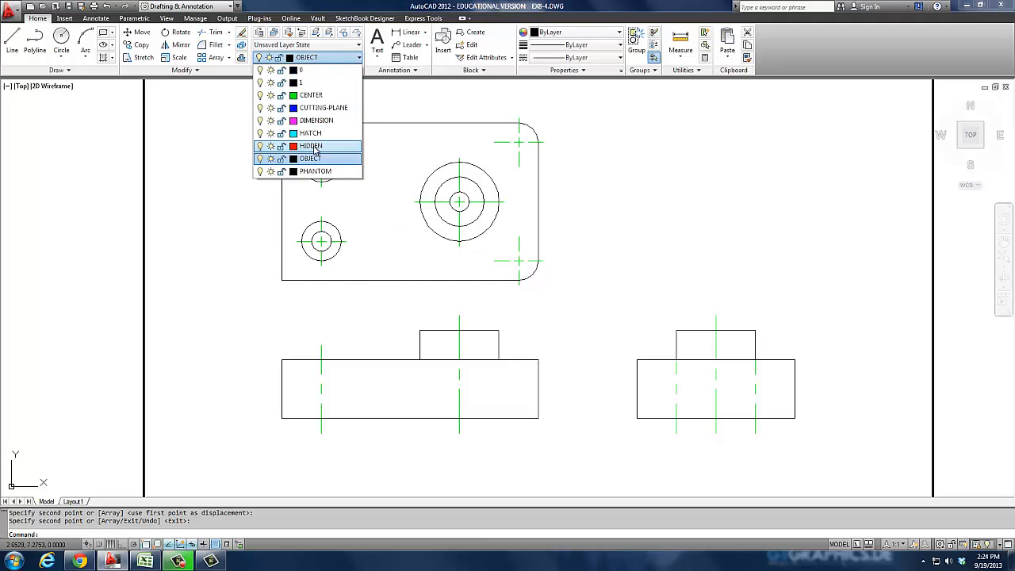
left_click(314, 146)
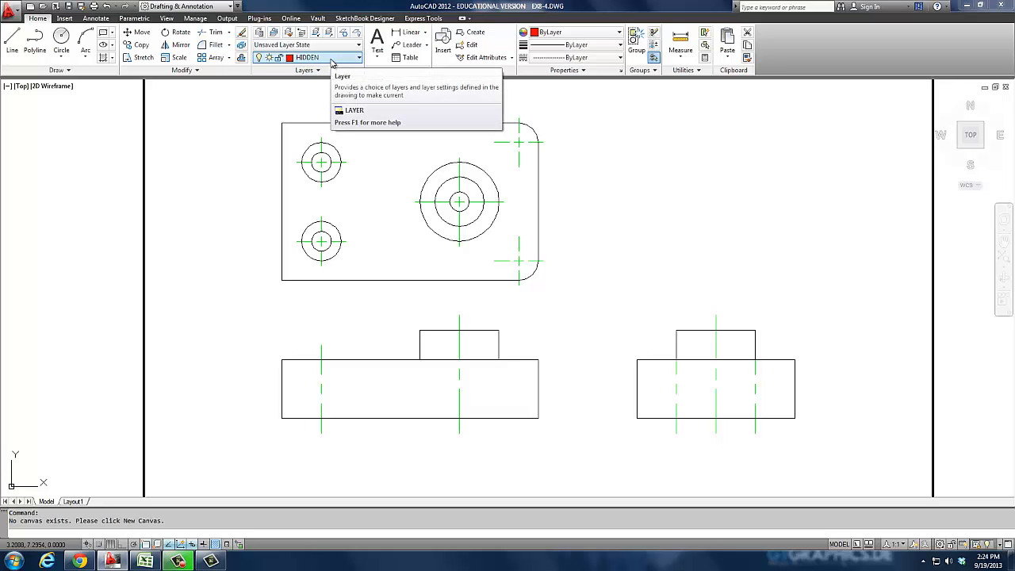
left_click(332, 62)
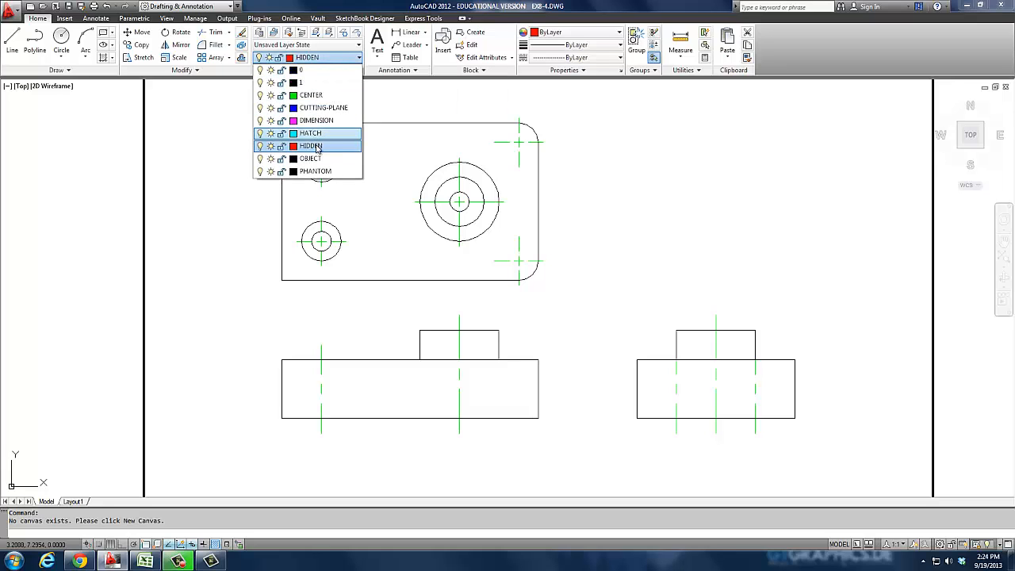
left_click(317, 151)
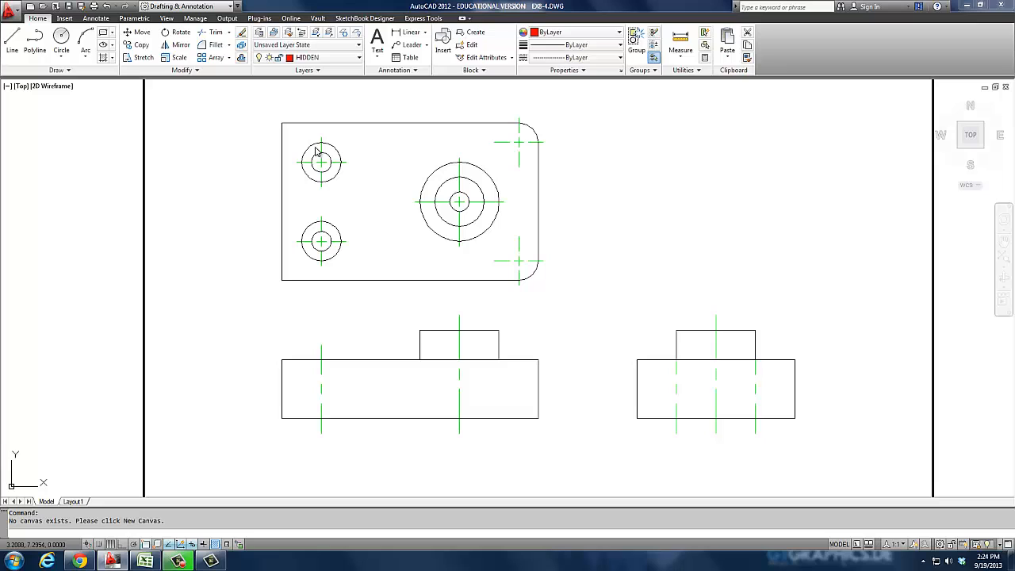
Step: Project vertical lines from the left and right quadrants of the lower-left small circle to the front view's bottom edge
type("l")
key("Return")
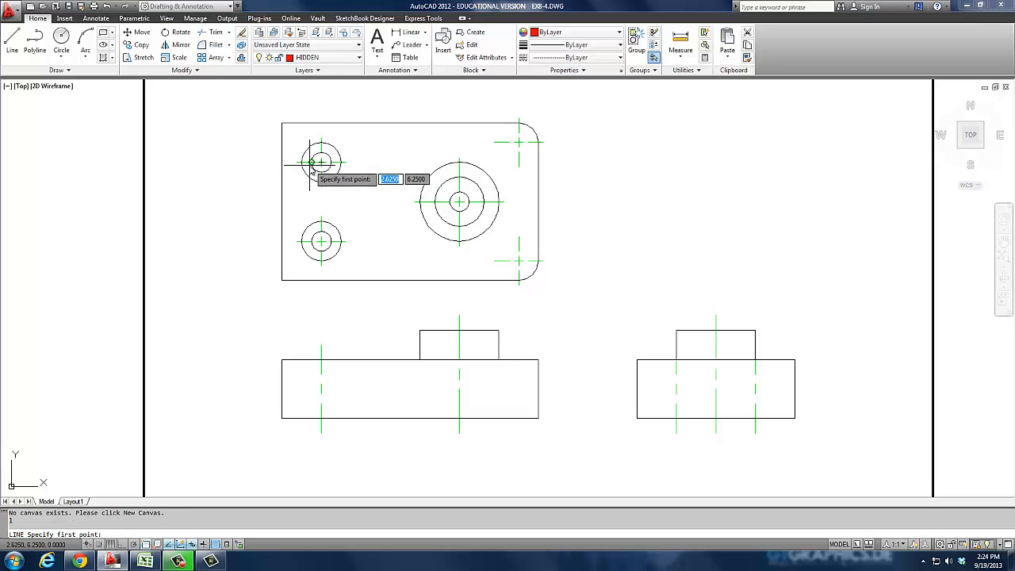
left_click(312, 241)
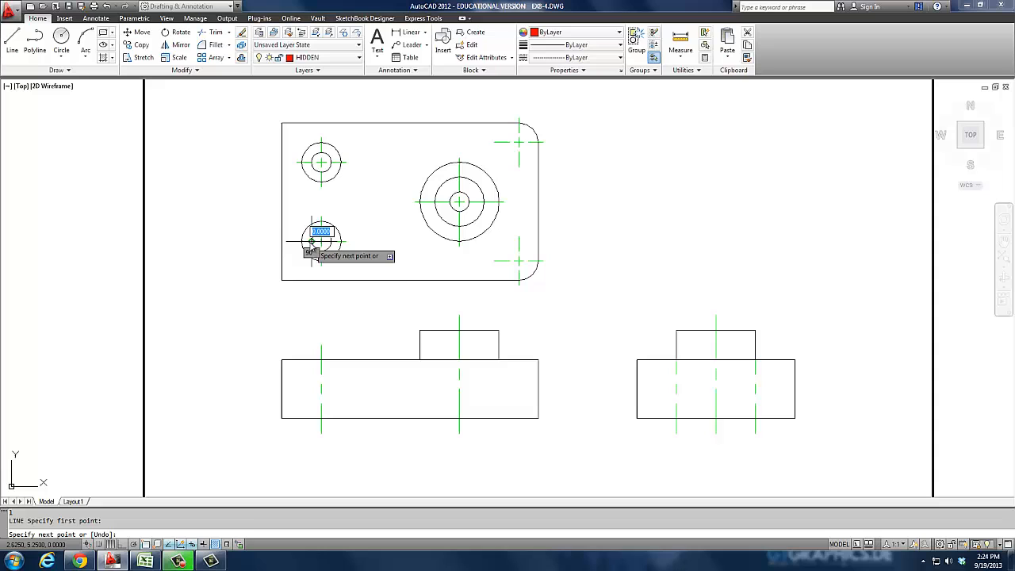
left_click(312, 419)
key("Return")
key("Return")
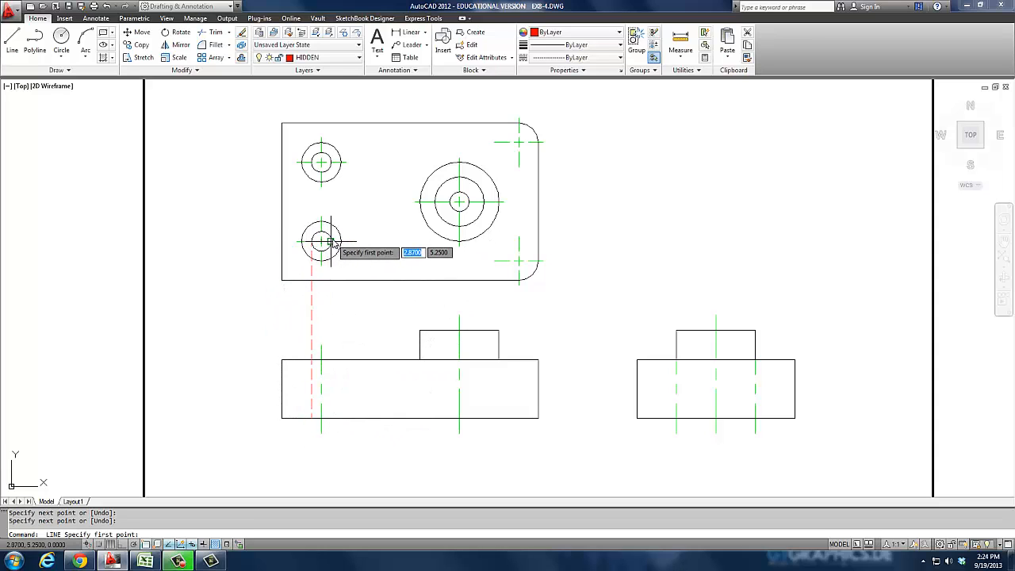
left_click(330, 242)
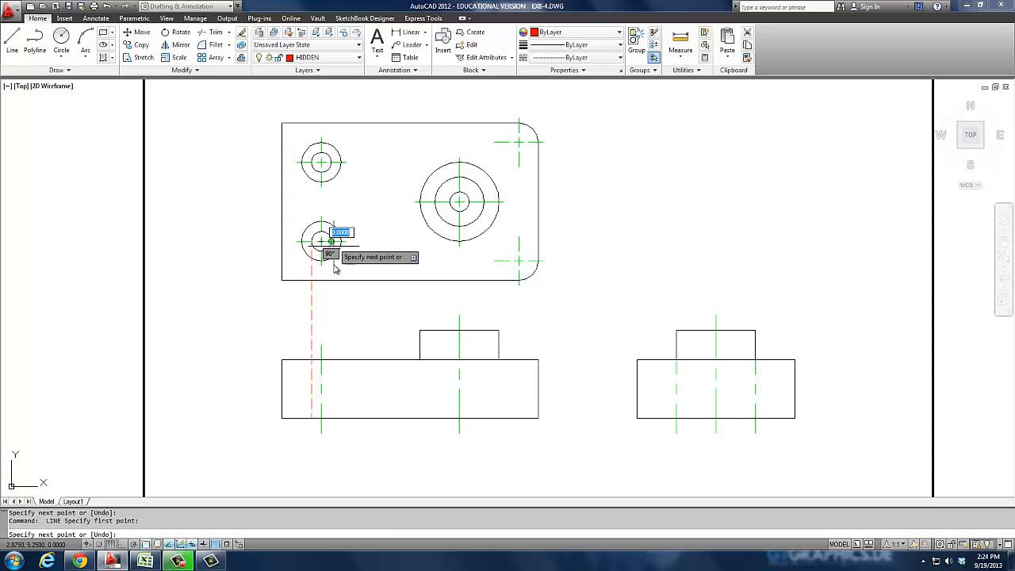
left_click(331, 418)
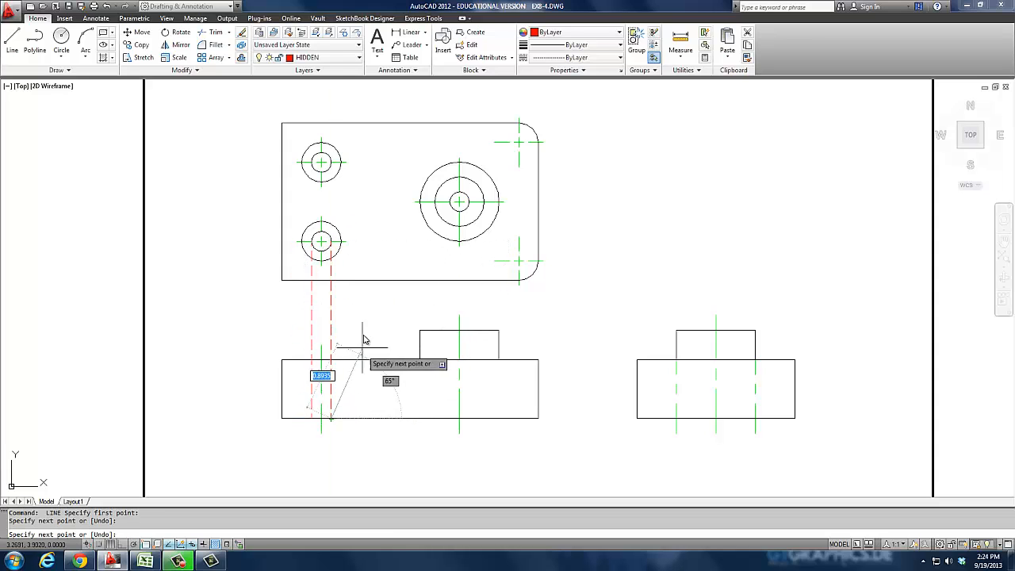
key("Return")
Step: Project vertical lines from both side quadrants of the lower-left outer circle to the top edge of the front view's base
key("Return")
left_click(342, 242)
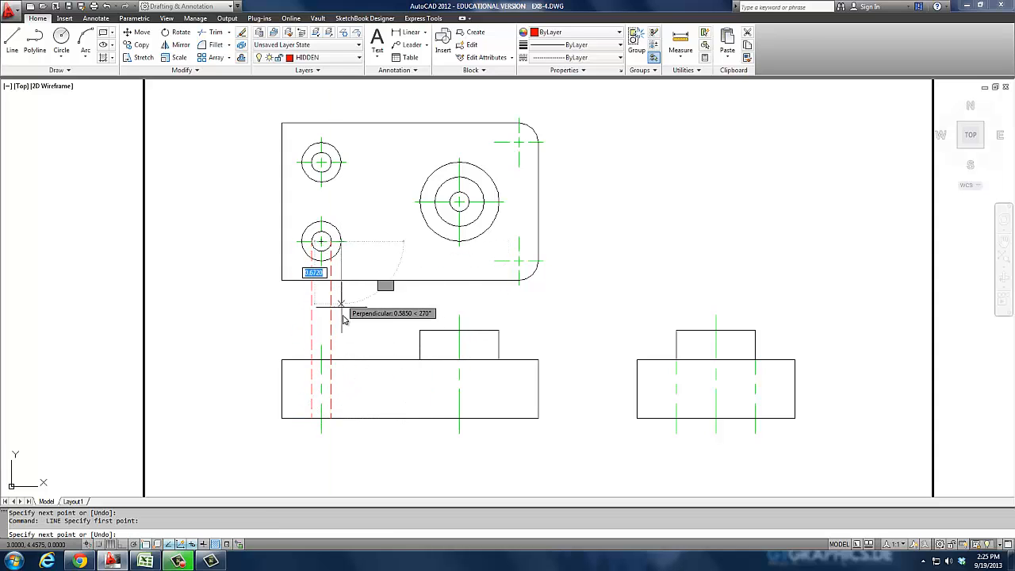
left_click(341, 359)
key("Return")
key("Return")
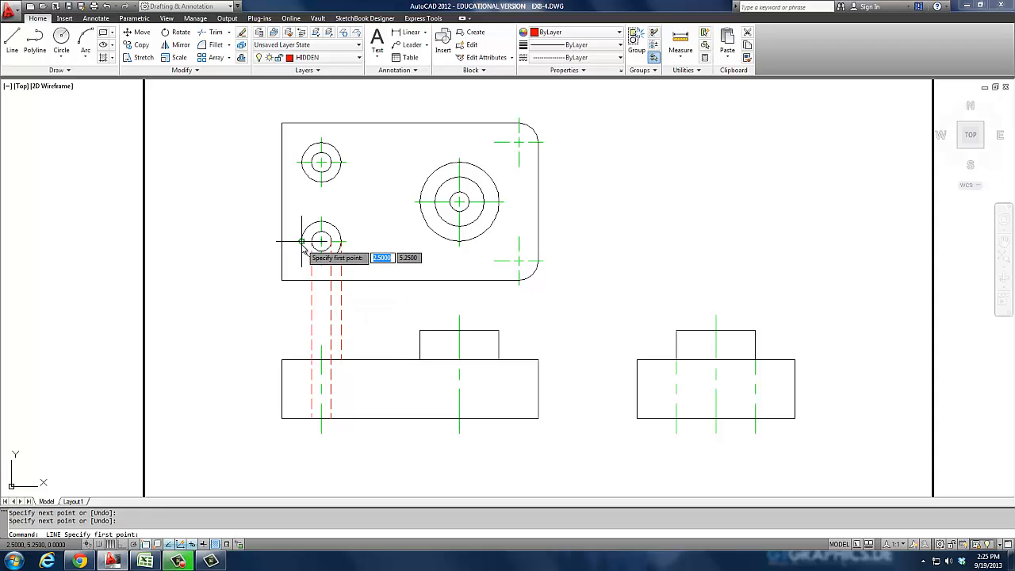
left_click(301, 242)
left_click(302, 359)
key("Return")
Step: Draw the front view's countersink outline between the outer projection lines, with a first segment of @.125,-.125, a horizontal bottom and a sloped right side
scroll(342, 388, "up", 5)
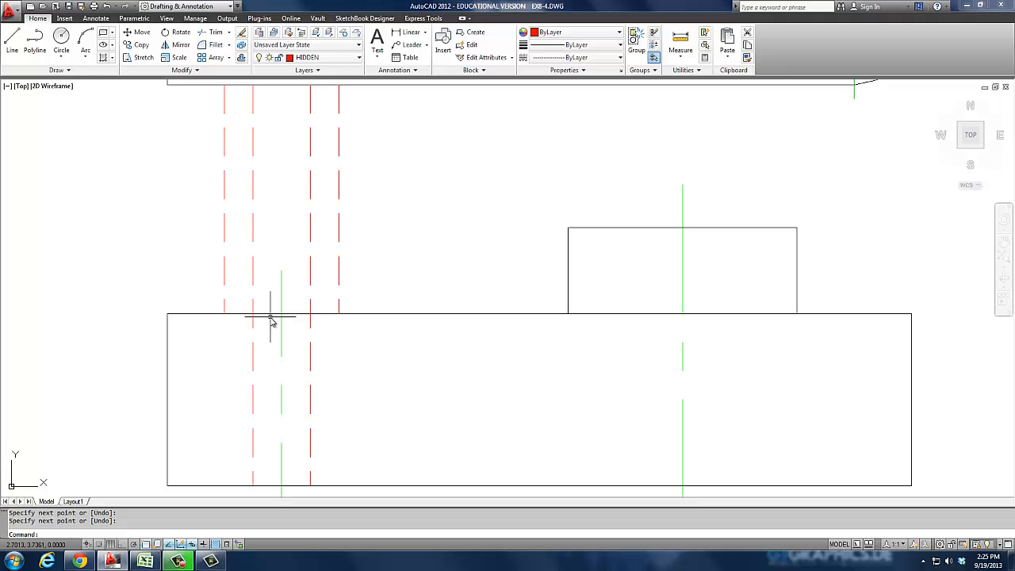
type("l")
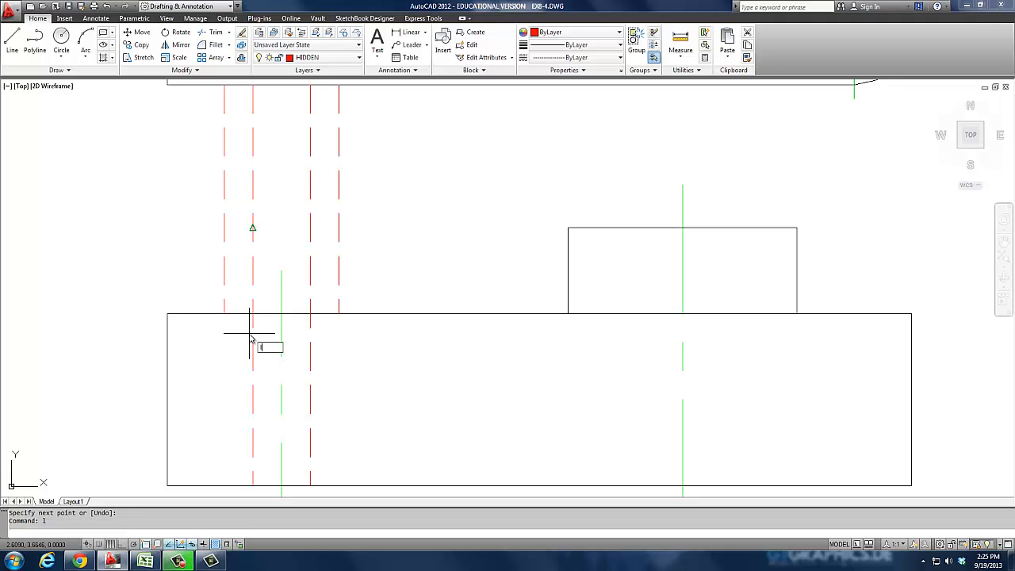
key("Return")
left_click(225, 314)
key("F8")
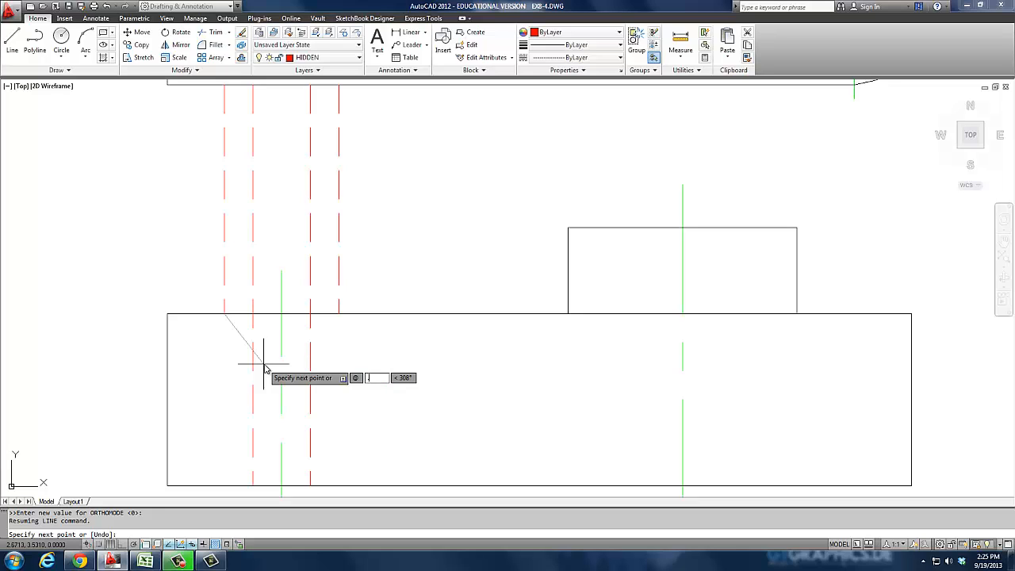
key("Tab")
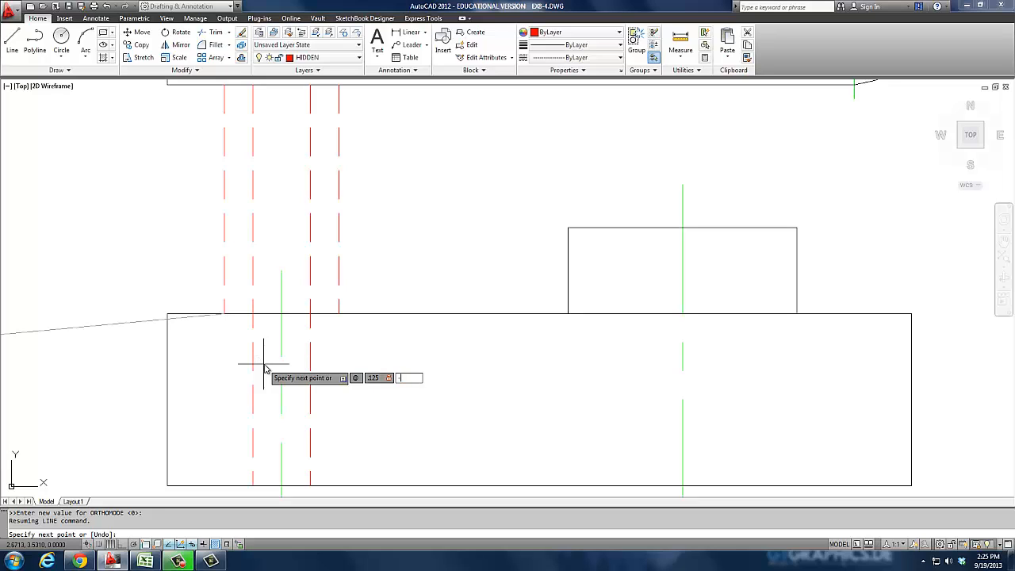
type("-.125")
key("Return")
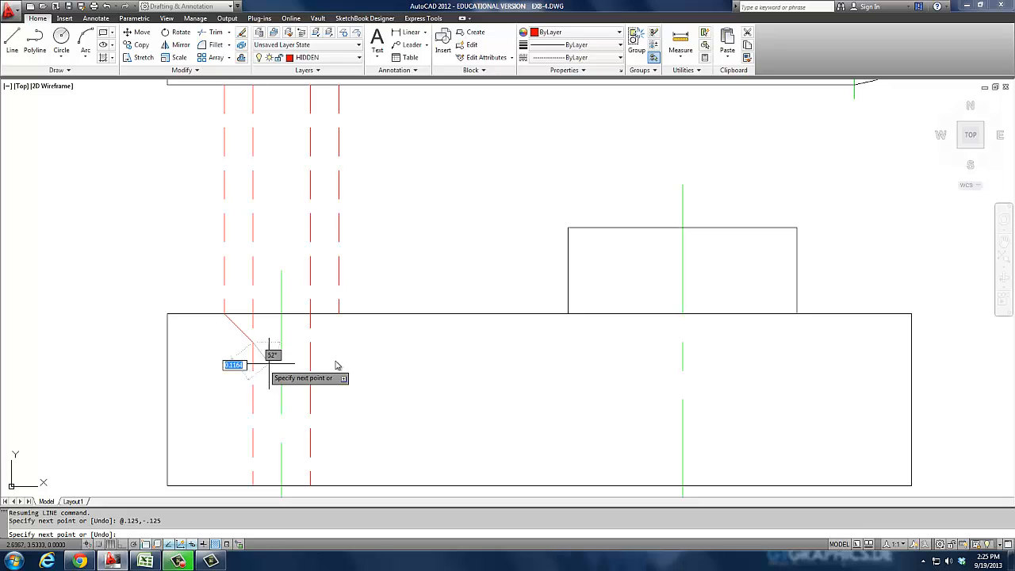
left_click(310, 343)
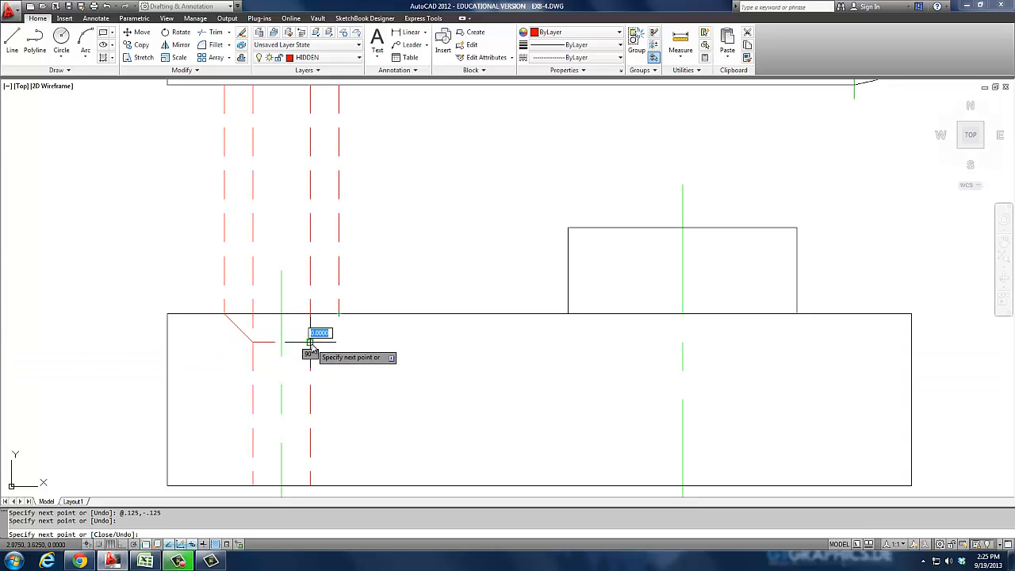
left_click(339, 315)
key("Return")
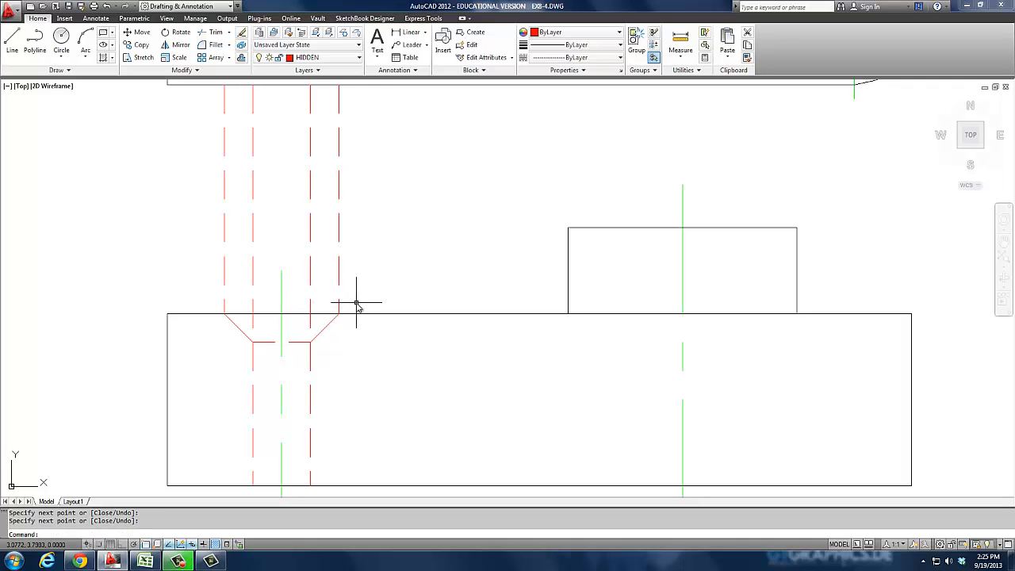
Step: Trim the two inner projection lines above the countersink's horizontal line
key("Return")
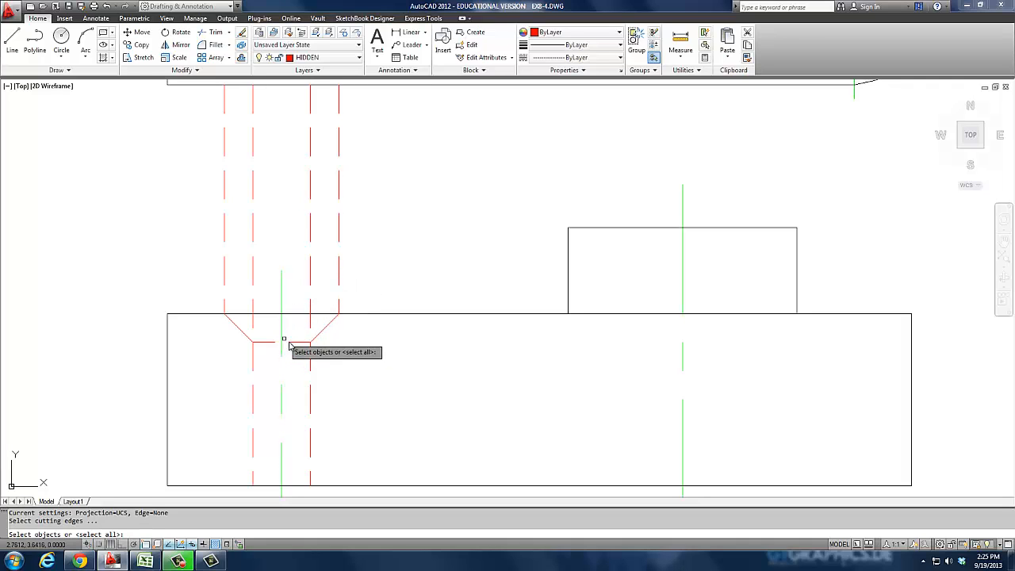
left_click(299, 343)
key("Return")
left_click(311, 282)
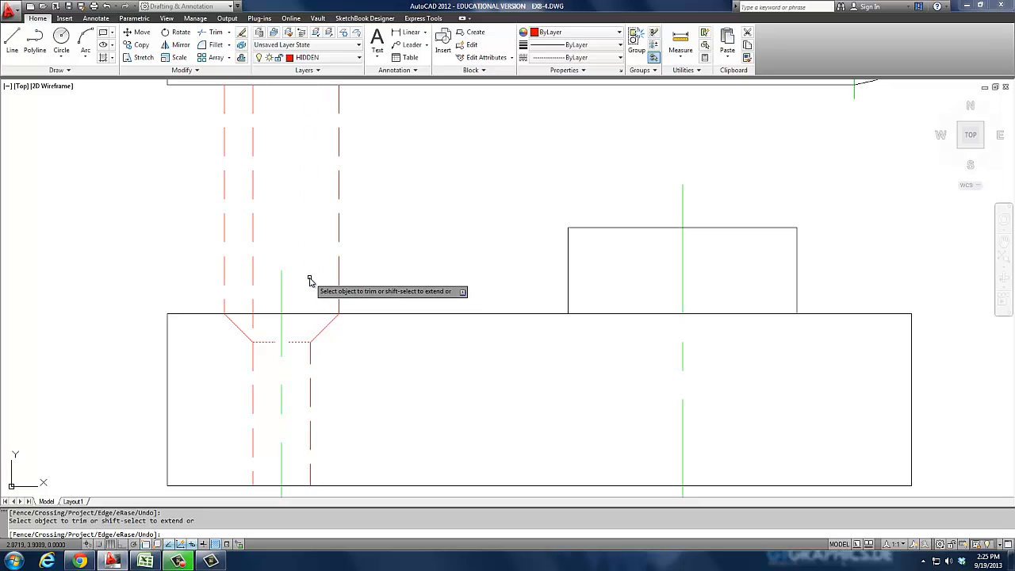
left_click(253, 261)
Step: Erase the two outer projection lines above the countersink
left_click(365, 257)
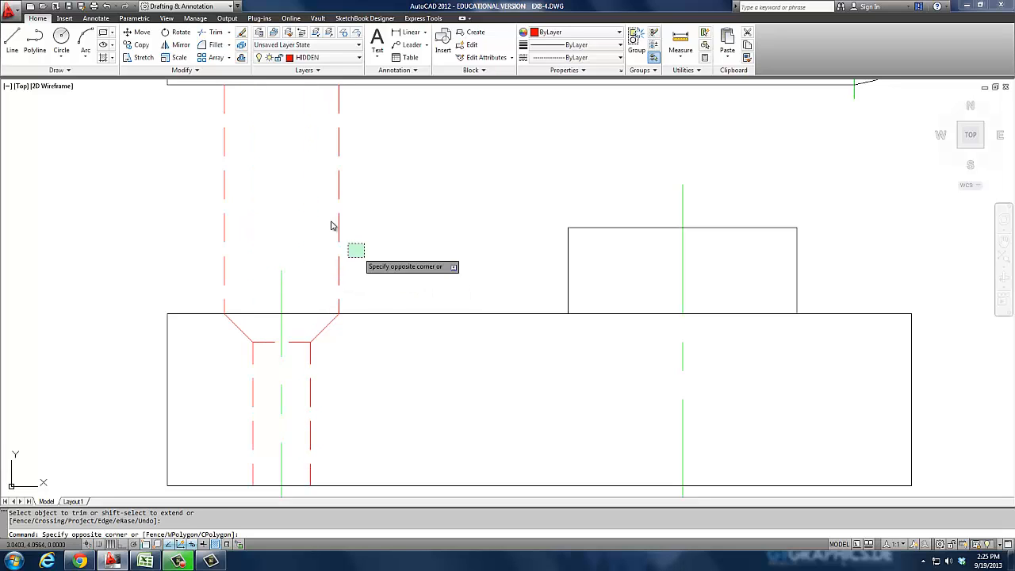
left_click(192, 183)
key("Delete")
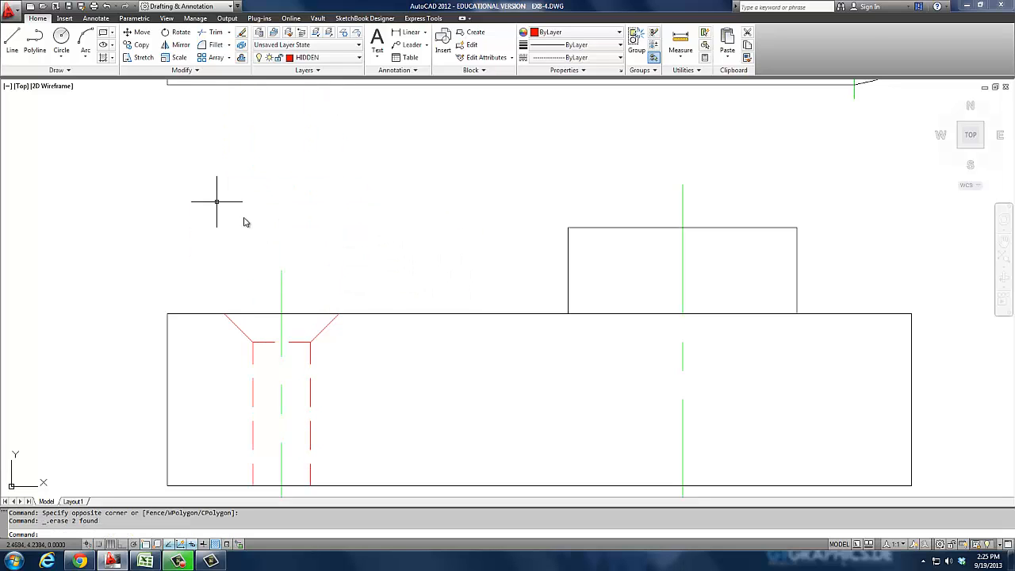
Step: Project a vertical line from the left quadrant of the 0.625 diameter circle to the top edge of the front view's boss
scroll(244, 222, "down", 2)
middle_click_drag(290, 279, 306, 317)
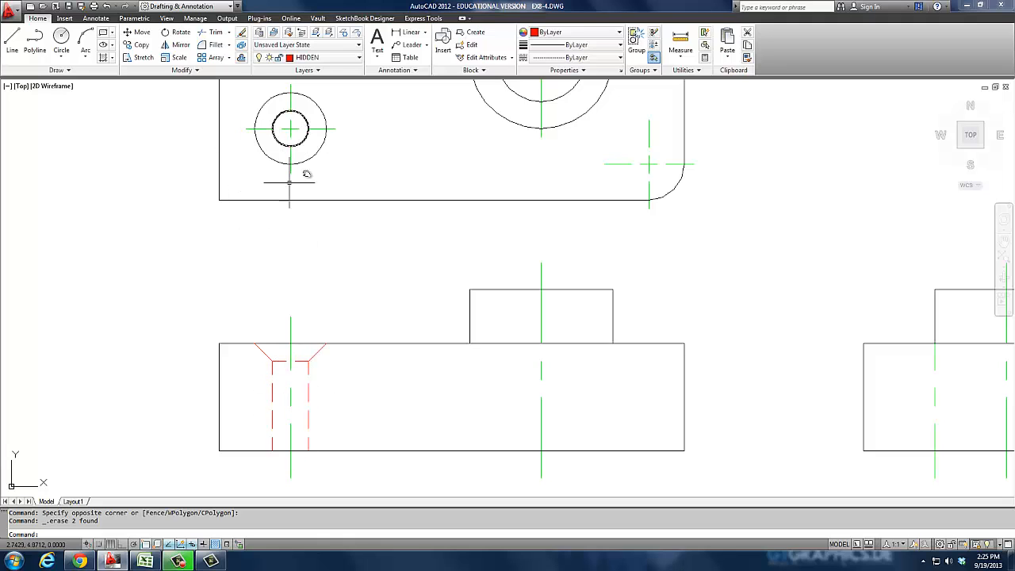
middle_click_drag(357, 200, 336, 222)
scroll(287, 229, "down", 2)
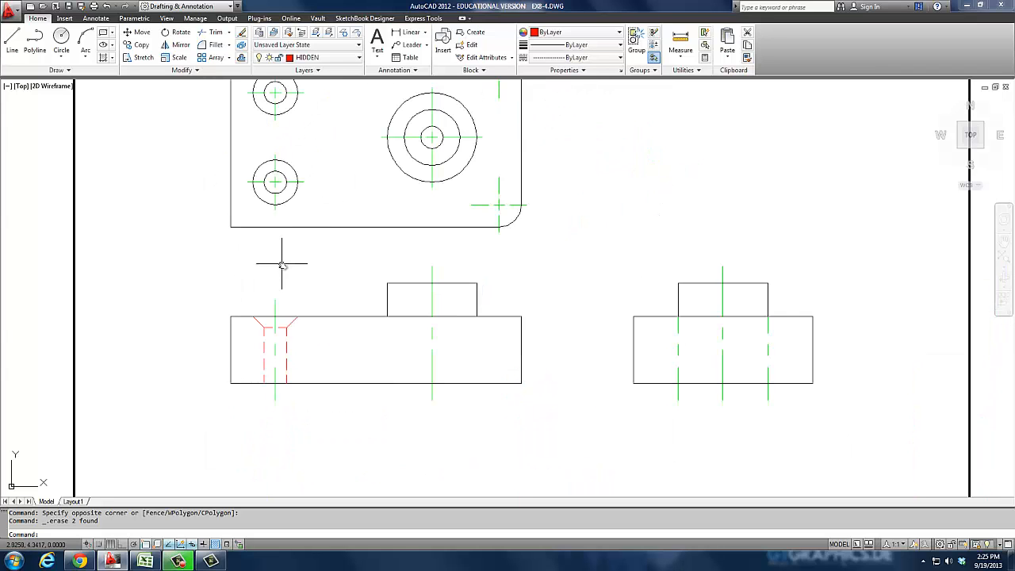
middle_click_drag(278, 262, 274, 295)
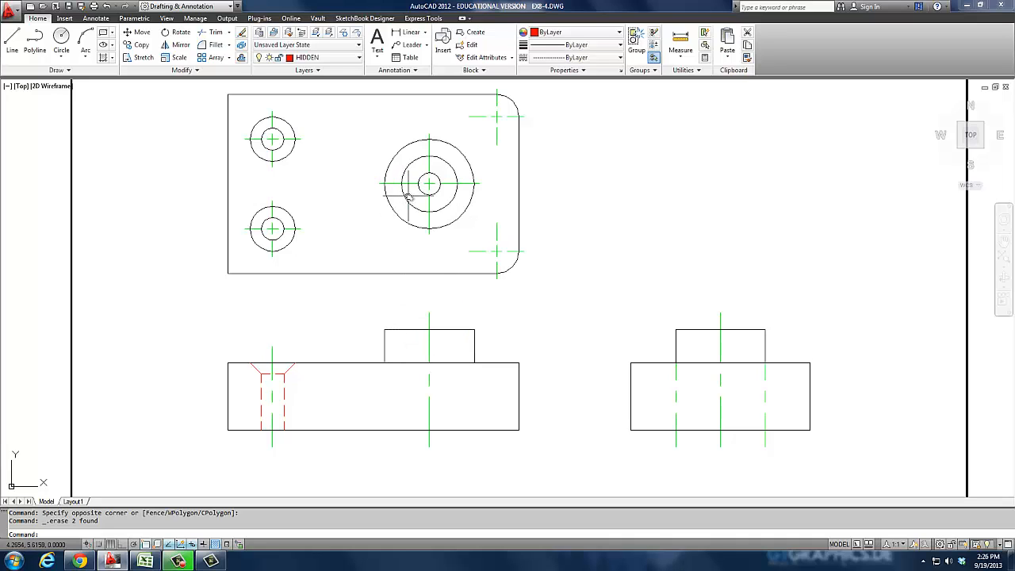
type("l")
key("Return")
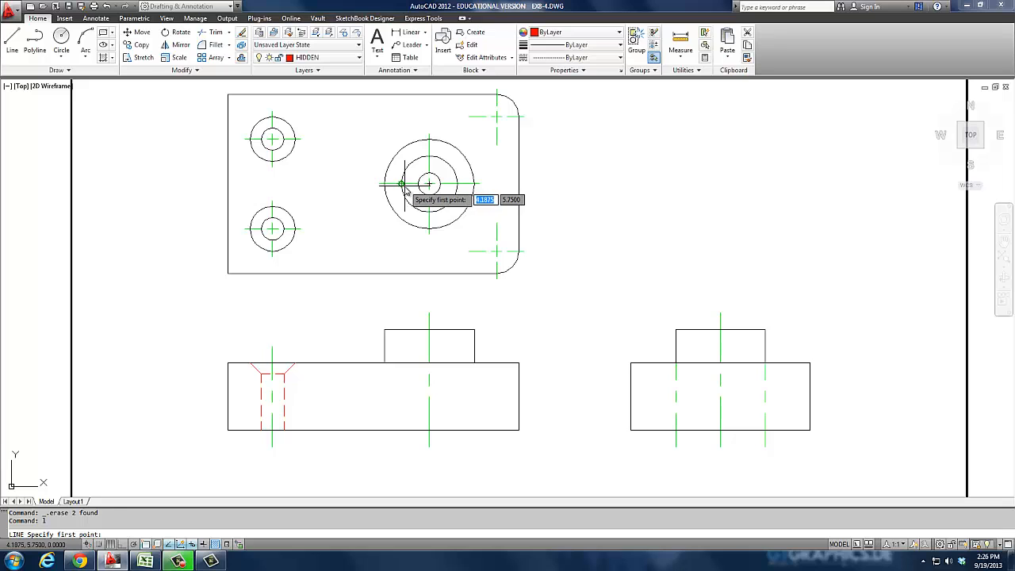
left_click(402, 185)
left_click(402, 330)
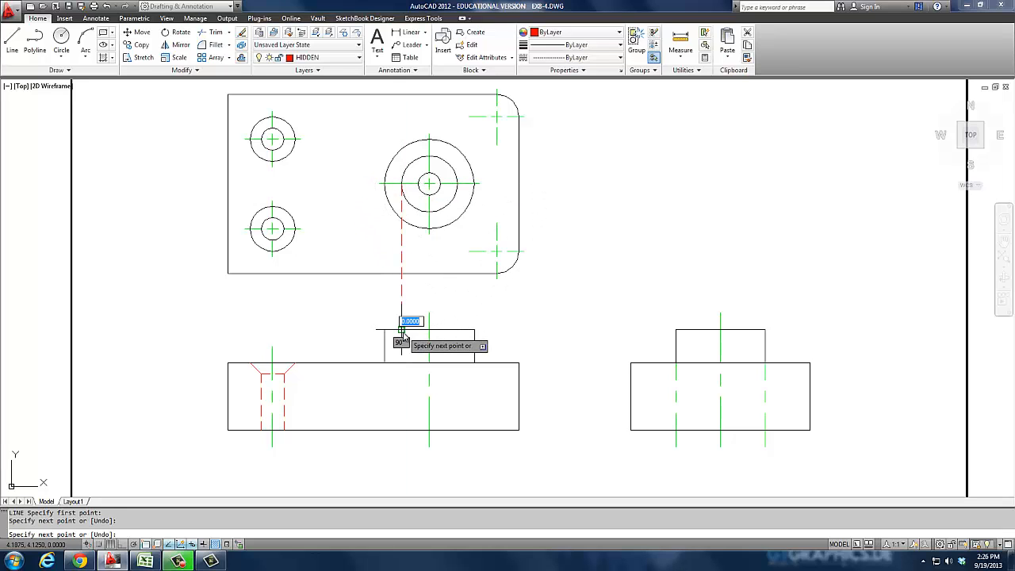
key("Return")
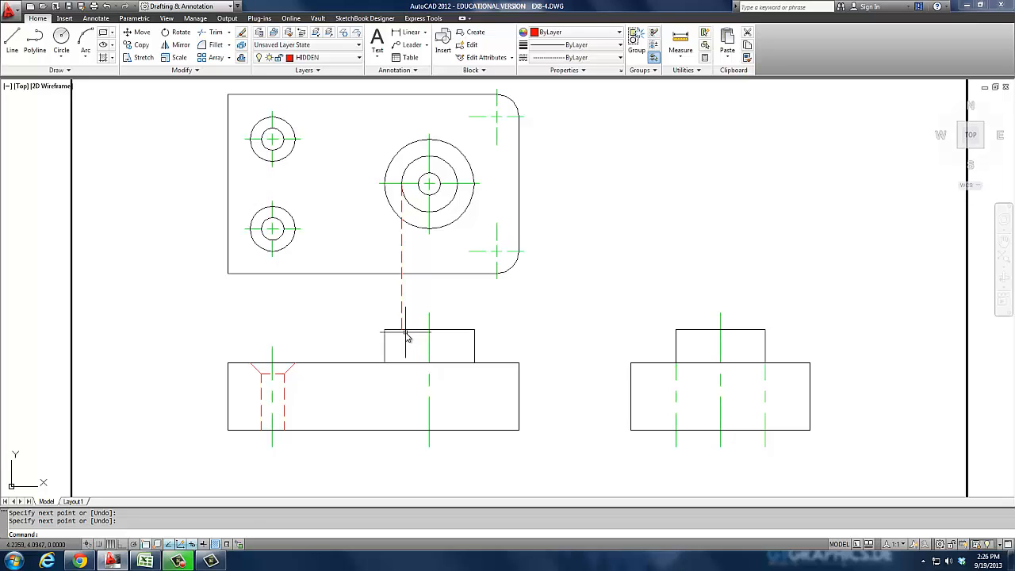
Step: Draw the counterbore outline in the front view's boss from the projection line's lower end: 0.125 down, 0.625 right, and up to the top edge
type("l")
key("Return")
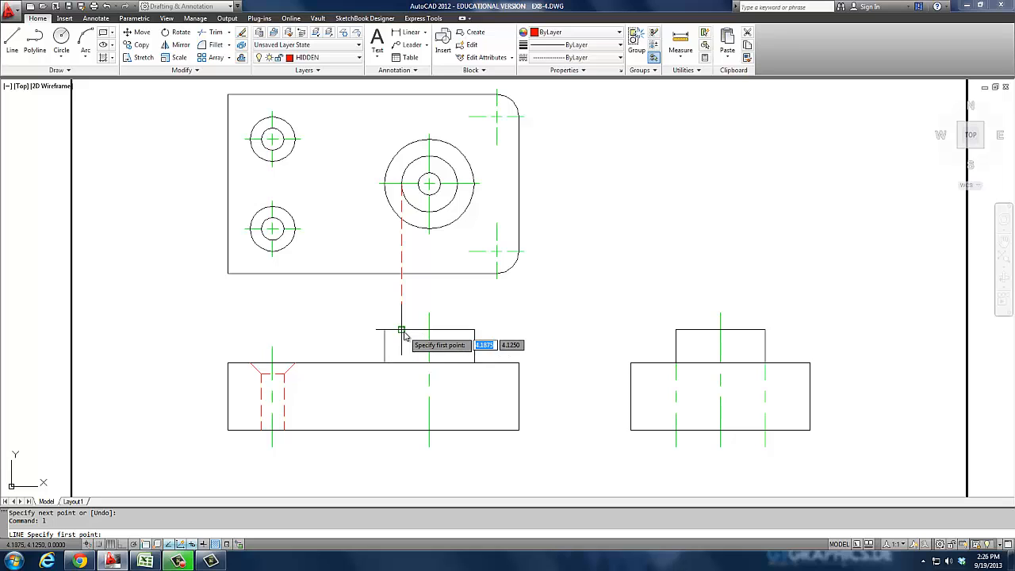
left_click(403, 330)
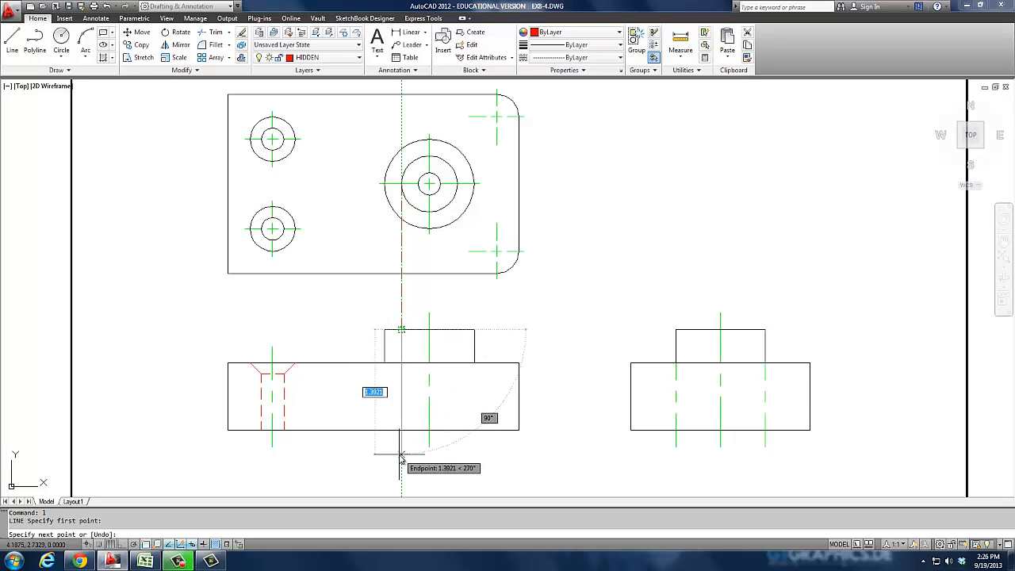
key("F8")
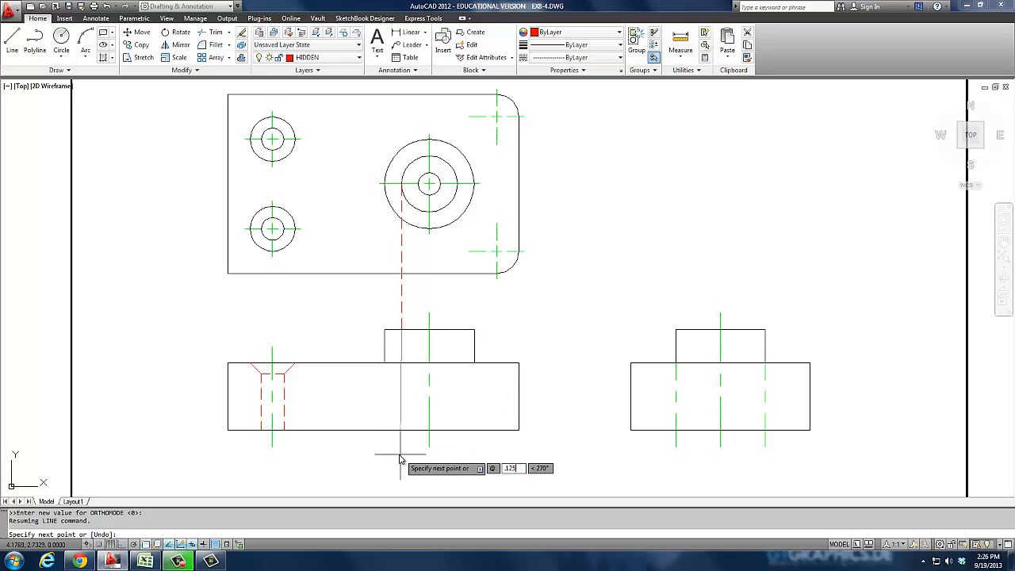
key("Tab")
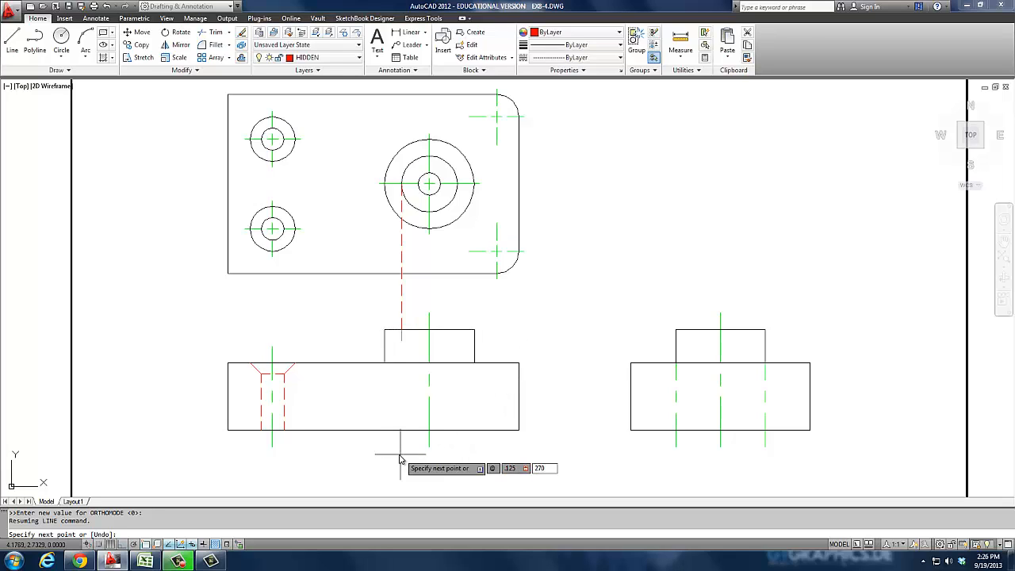
key("Return")
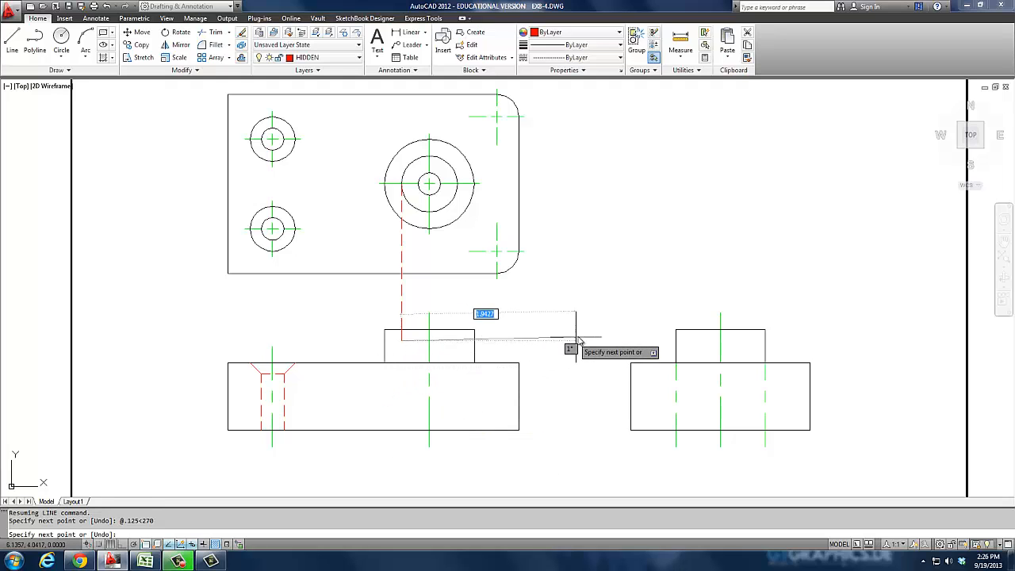
key("F8")
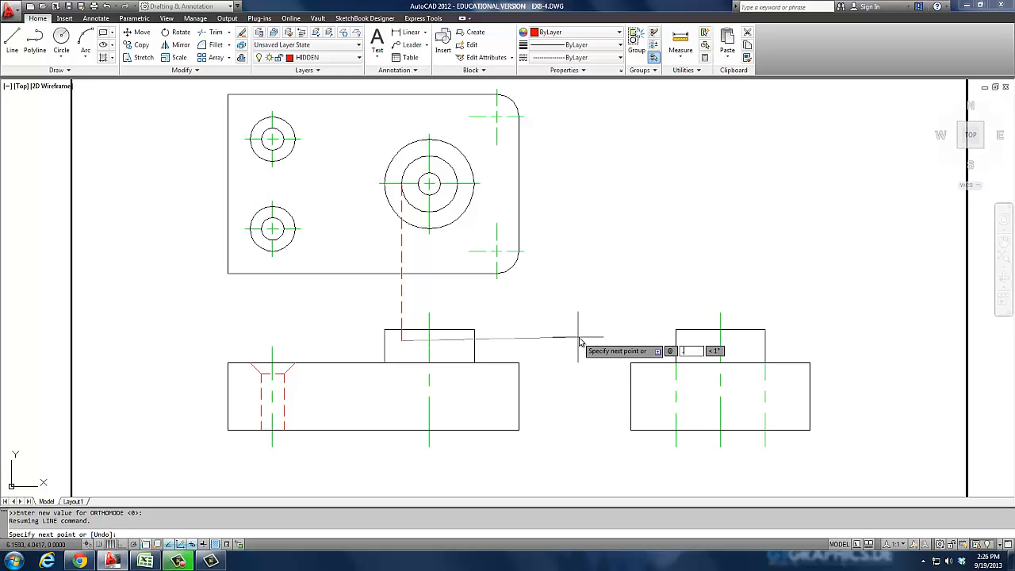
key("Tab")
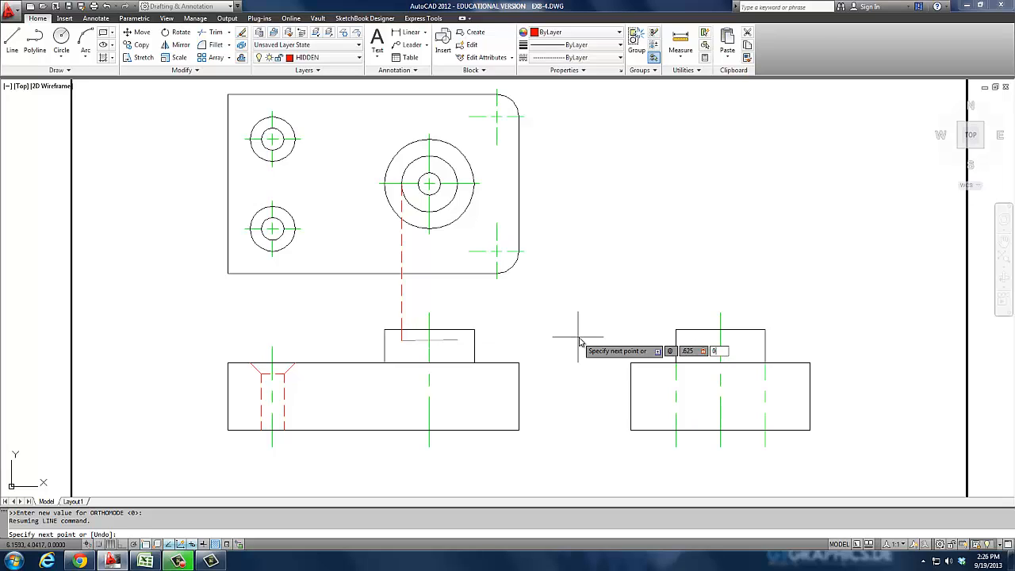
type("0")
key("Return")
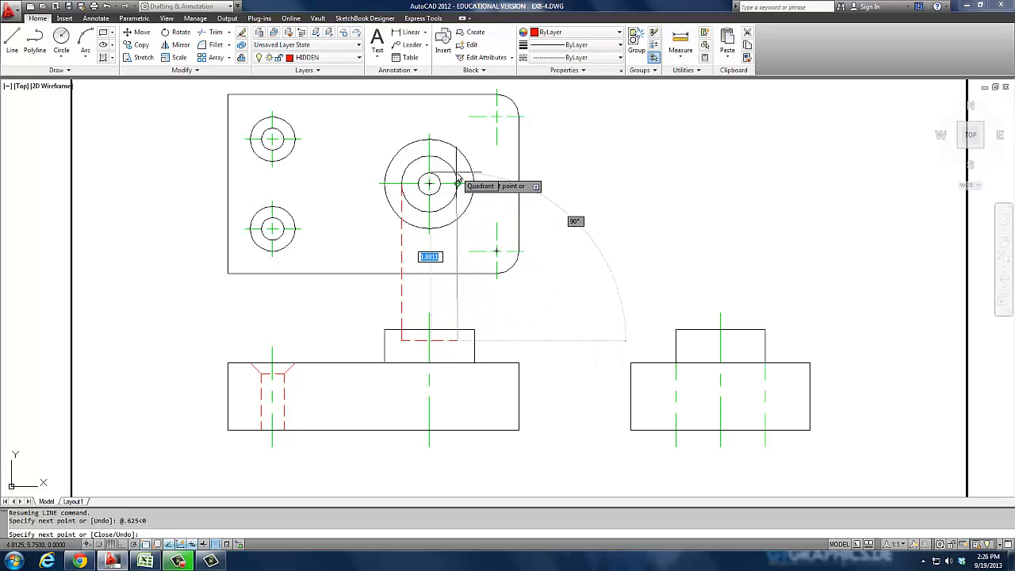
left_click(459, 334)
key("Return")
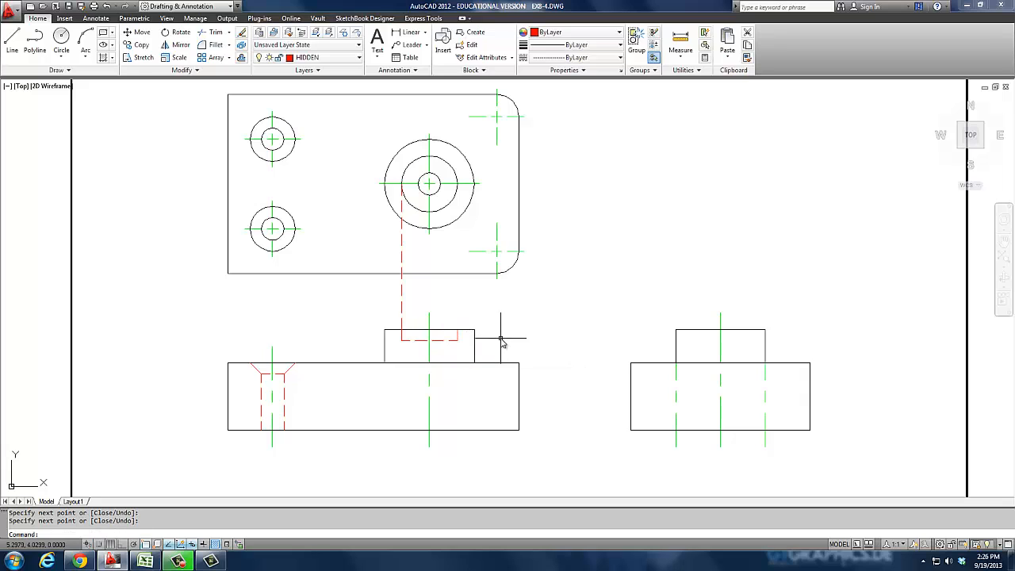
Step: Erase the vertical projection line between the top view's 0.625 diameter circle and the front view's boss
left_click(413, 291)
left_click(388, 284)
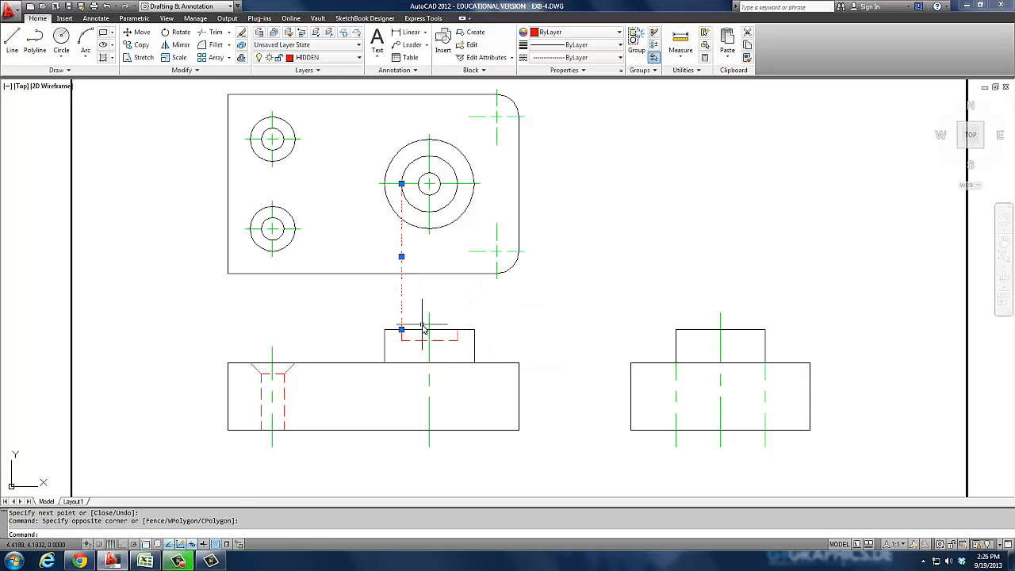
type("e")
key("Return")
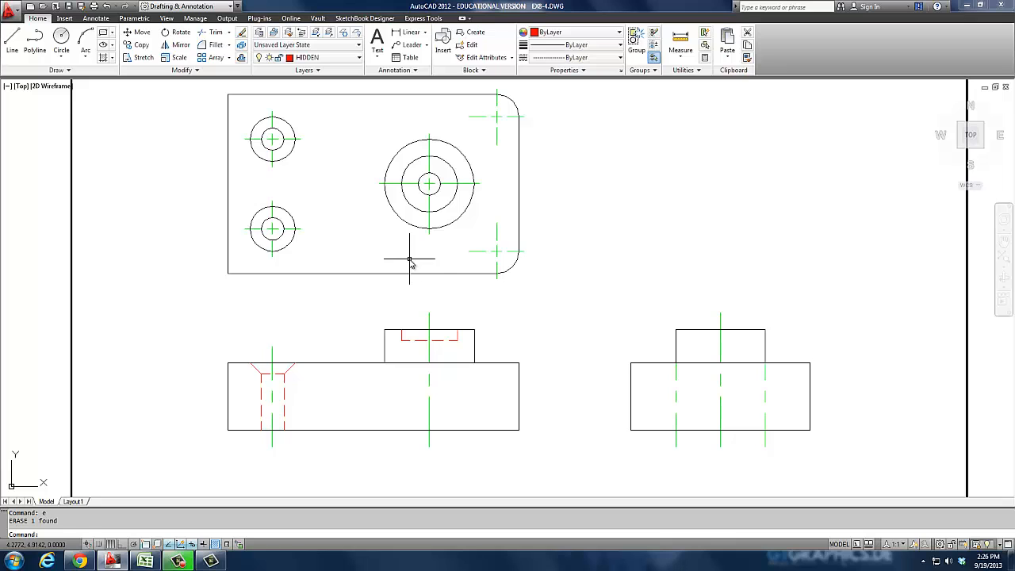
Step: Project a line from the left quadrant of the smallest concentric circle to the counterbore's bottom, continuing as a second segment to the base's bottom edge
type("l")
key("Return")
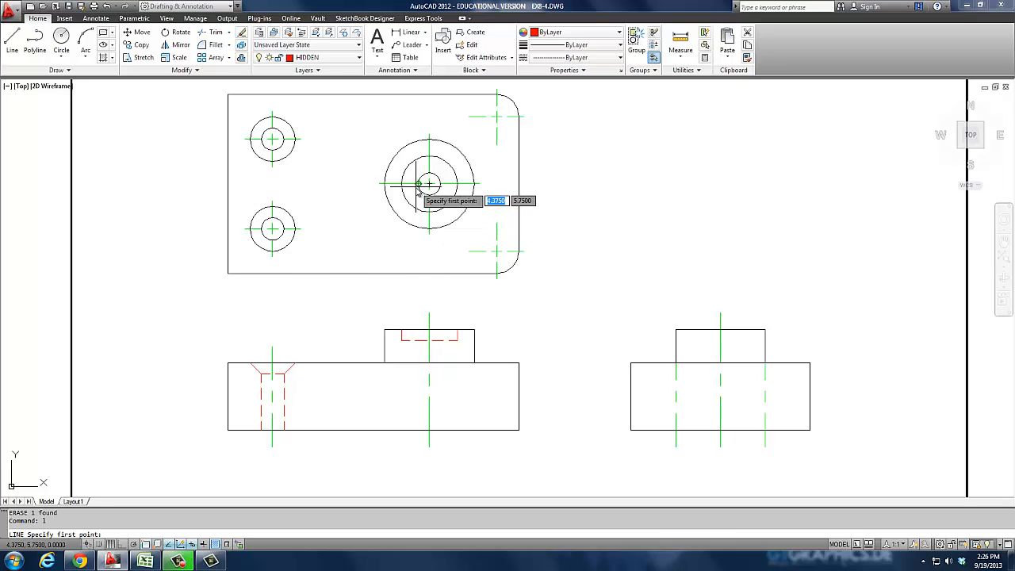
left_click(419, 187)
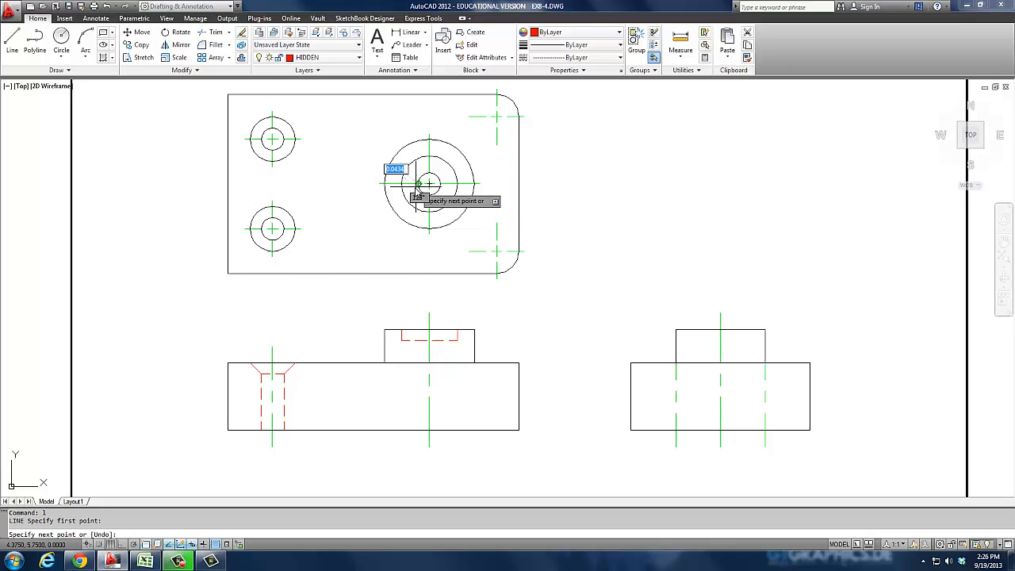
left_click(419, 340)
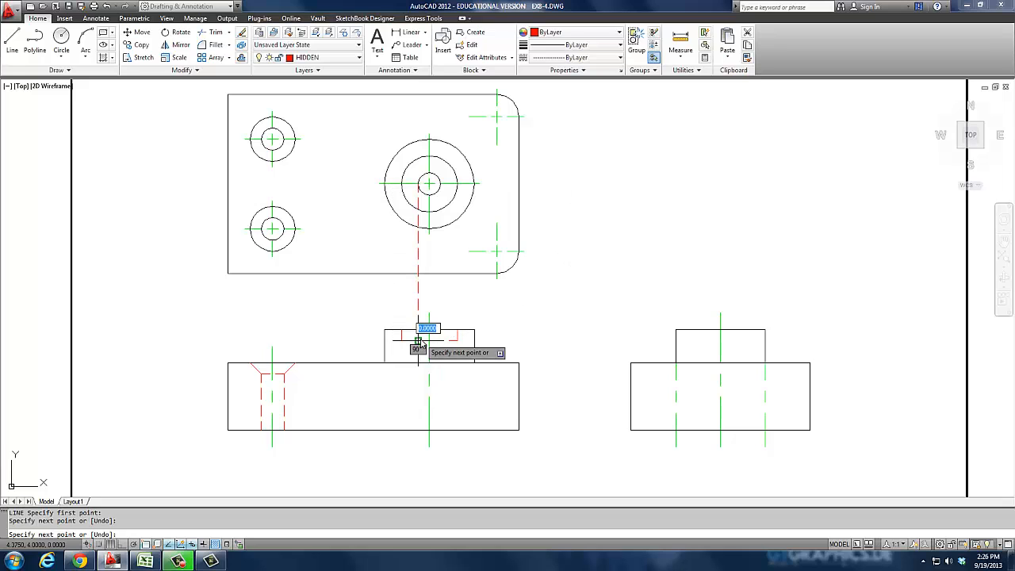
left_click(419, 431)
key("Return")
key("Return")
key("Return")
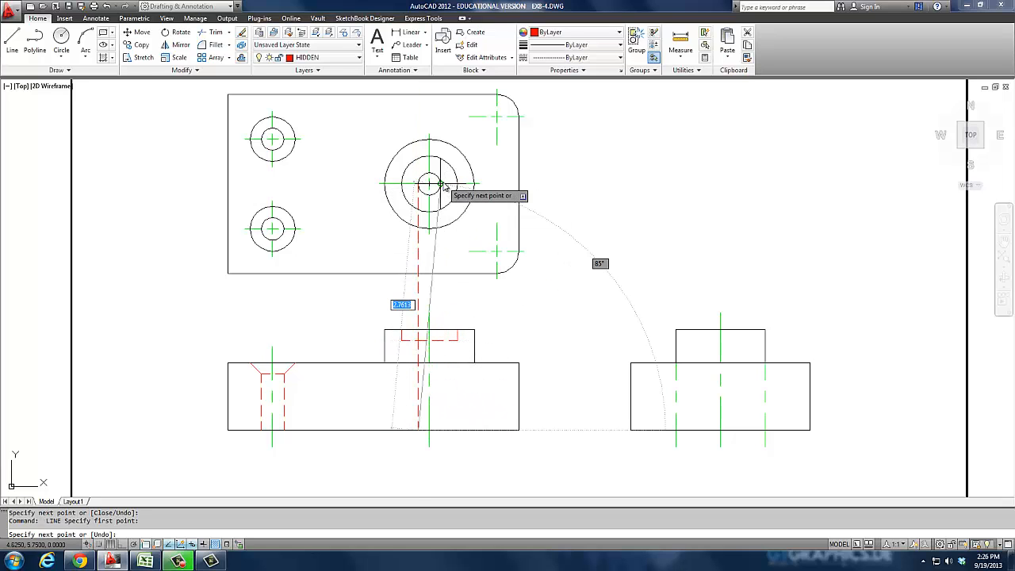
key("Escape")
key("Escape")
Step: Project a line from the smallest concentric circle's right quadrant to the counterbore's bottom, with a second segment down to the base's bottom edge
key("Return")
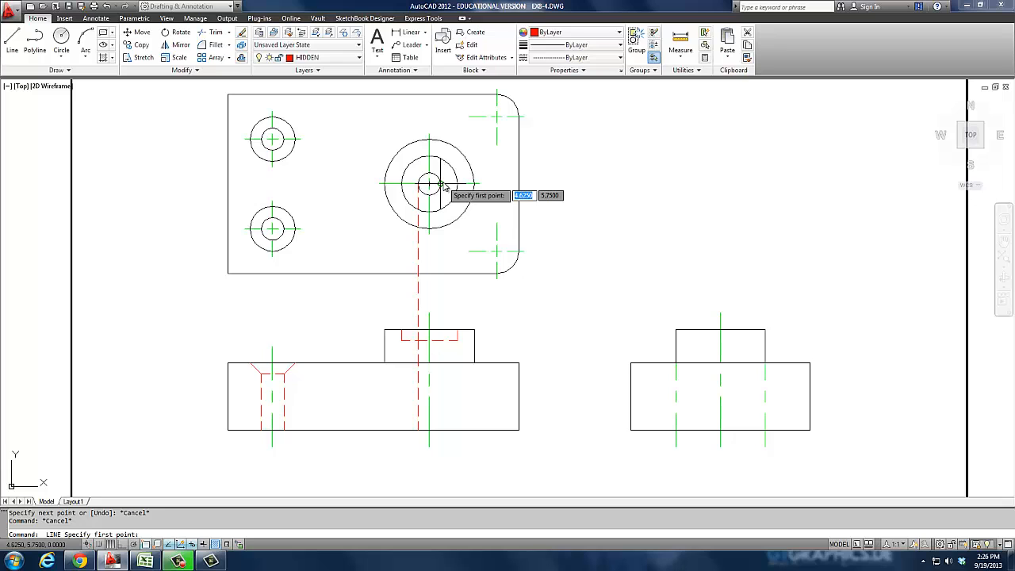
left_click(441, 184)
left_click(440, 340)
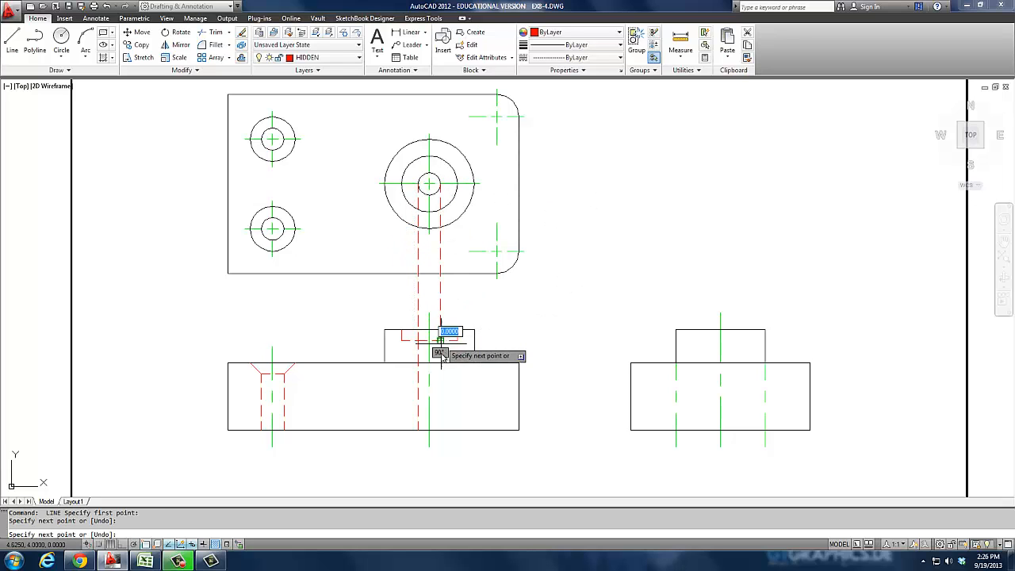
left_click(440, 430)
key("Return")
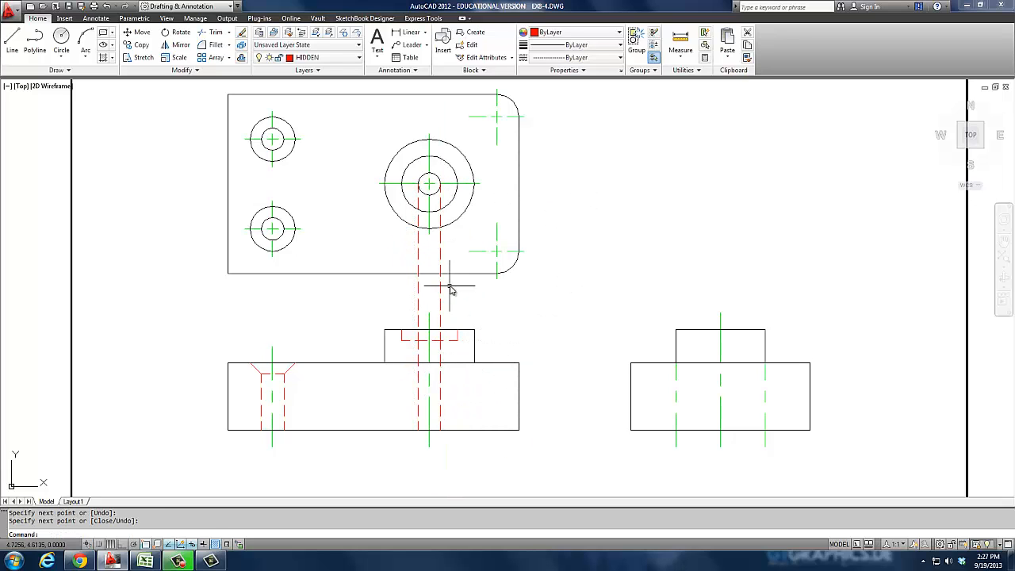
Step: Erase the two projection line segments above the counterbore's bottom, keeping the through-hole lines below it
left_click(450, 290)
left_click(414, 287)
type("e")
key("Return")
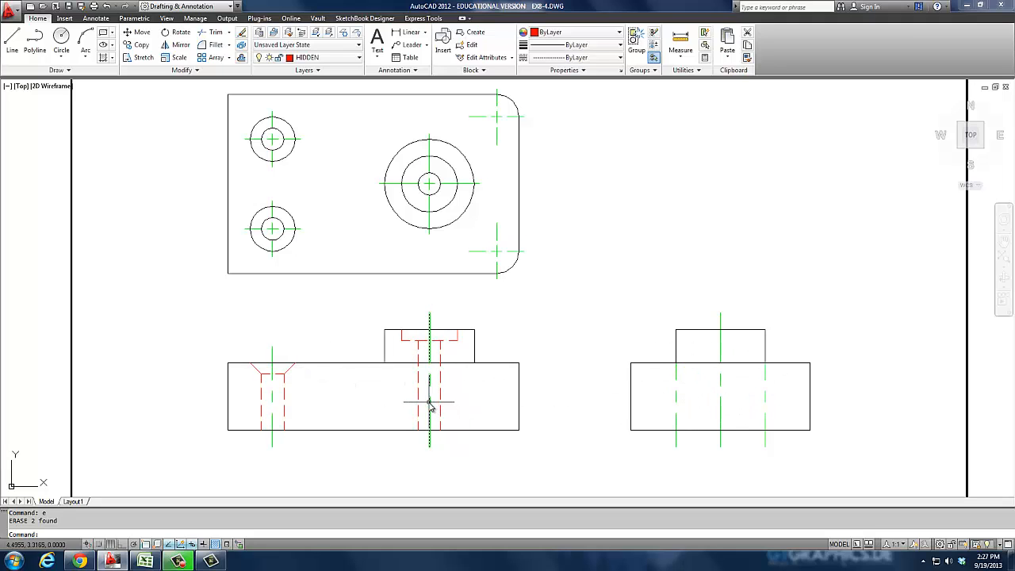
Step: Copy the front view's countersunk hole lines from their centerline at the base's top edge to both outer centerlines of the side view
type("p")
key("Return")
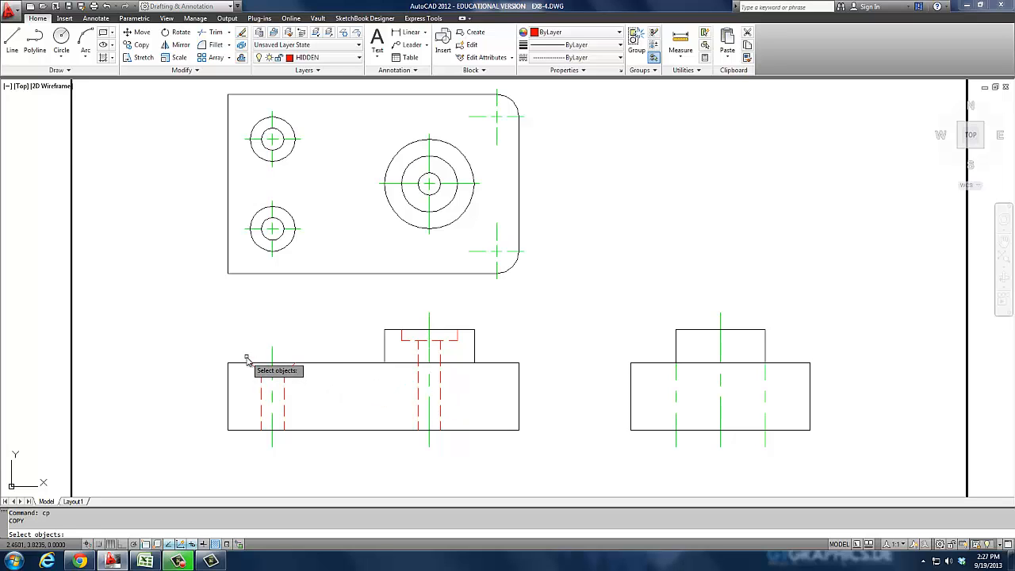
left_click(246, 357)
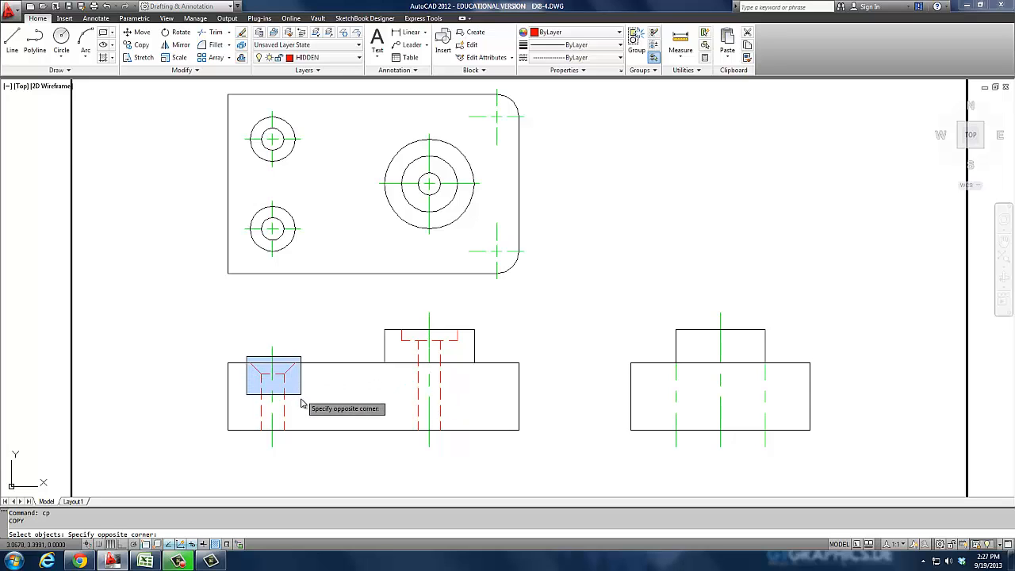
left_click(300, 443)
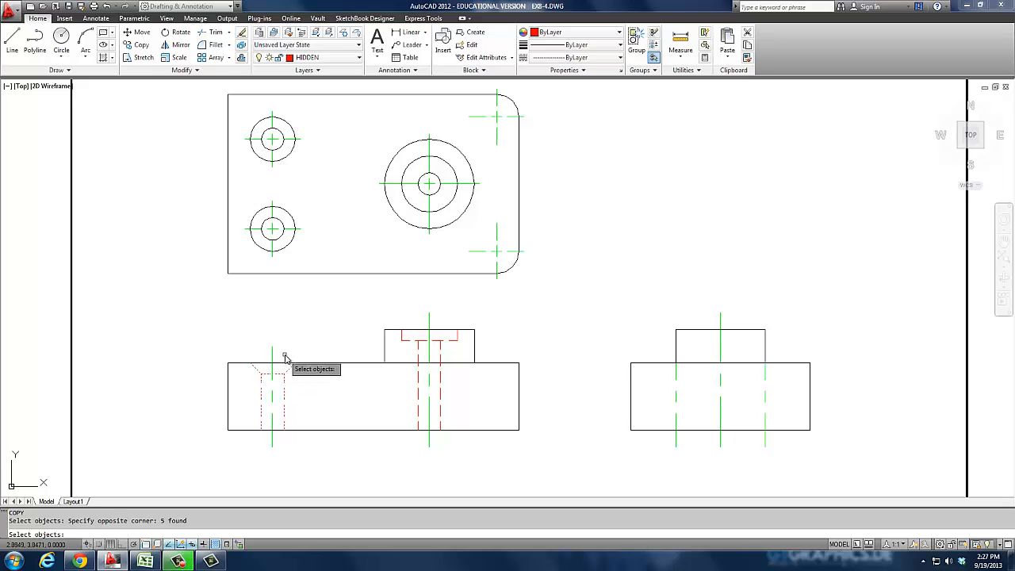
key("Return")
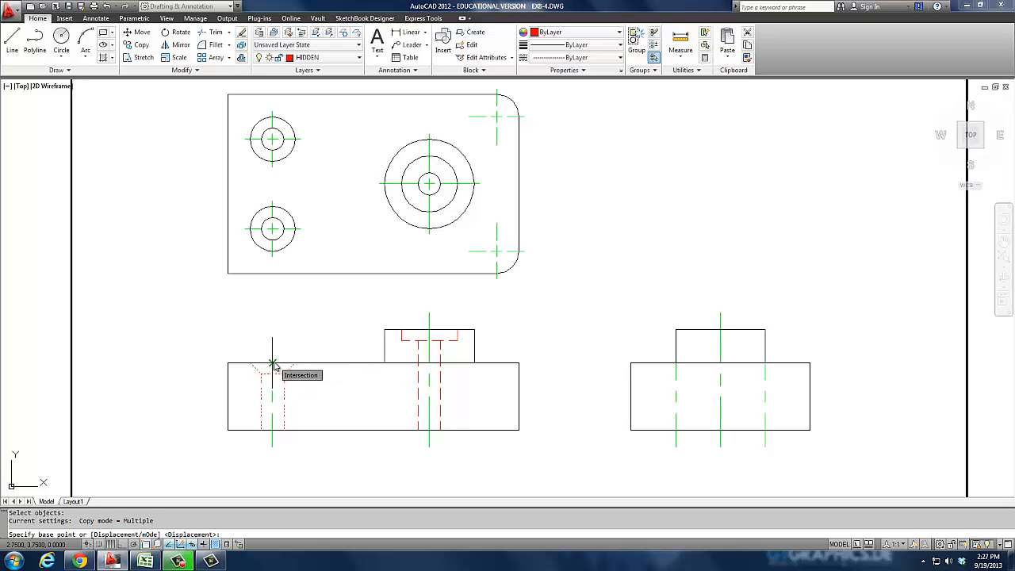
left_click(272, 364)
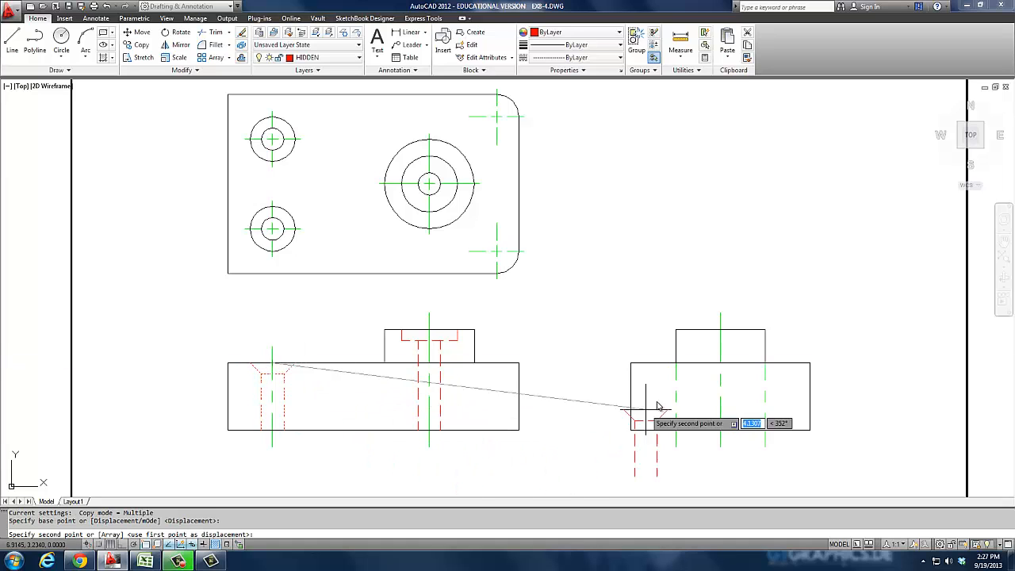
left_click(677, 364)
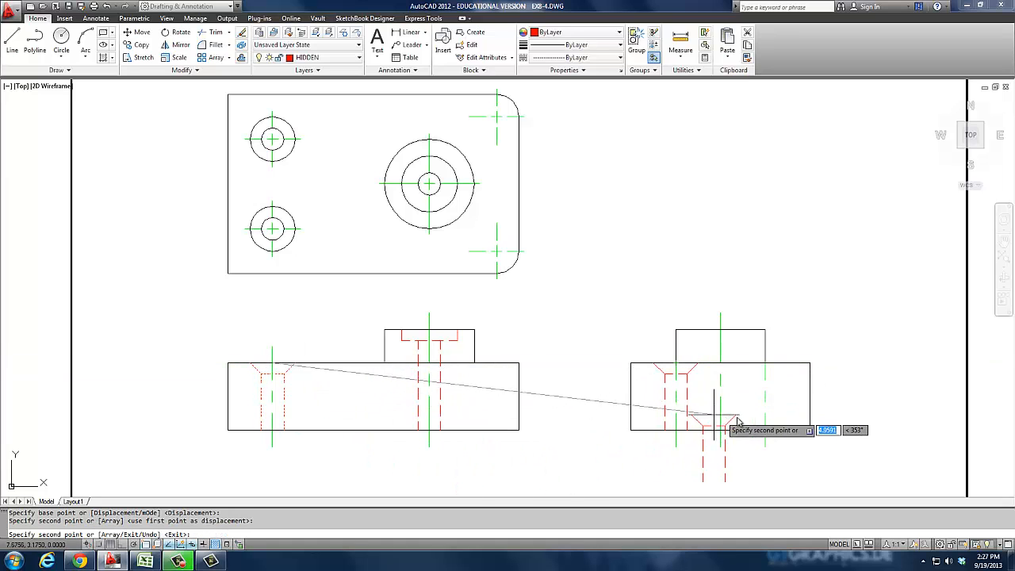
left_click(768, 365)
key("Return")
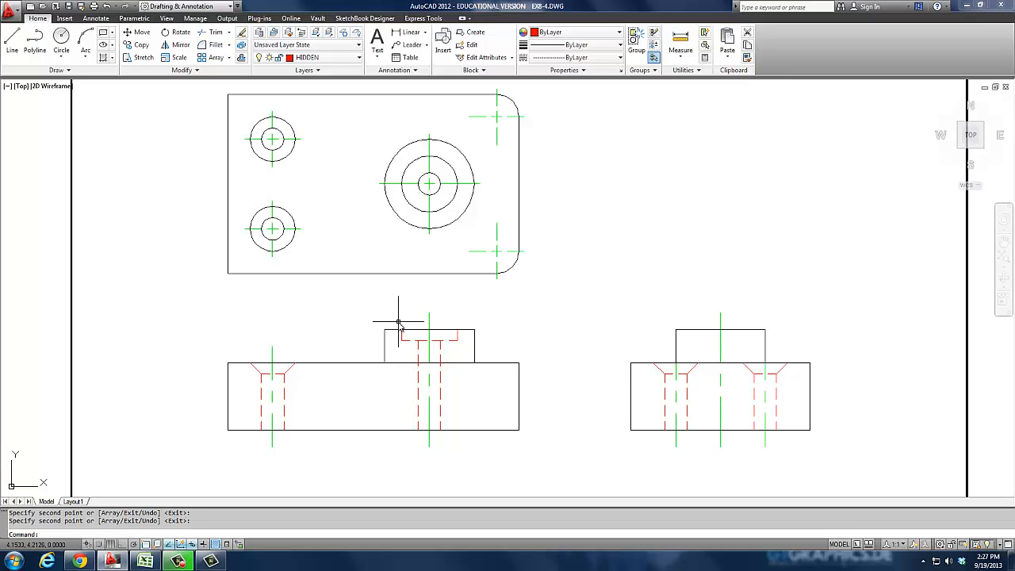
Step: Copy the front view's counterbored hole lines from the boss's top-edge centerline intersection to the matching point on the side view's boss
type("CP")
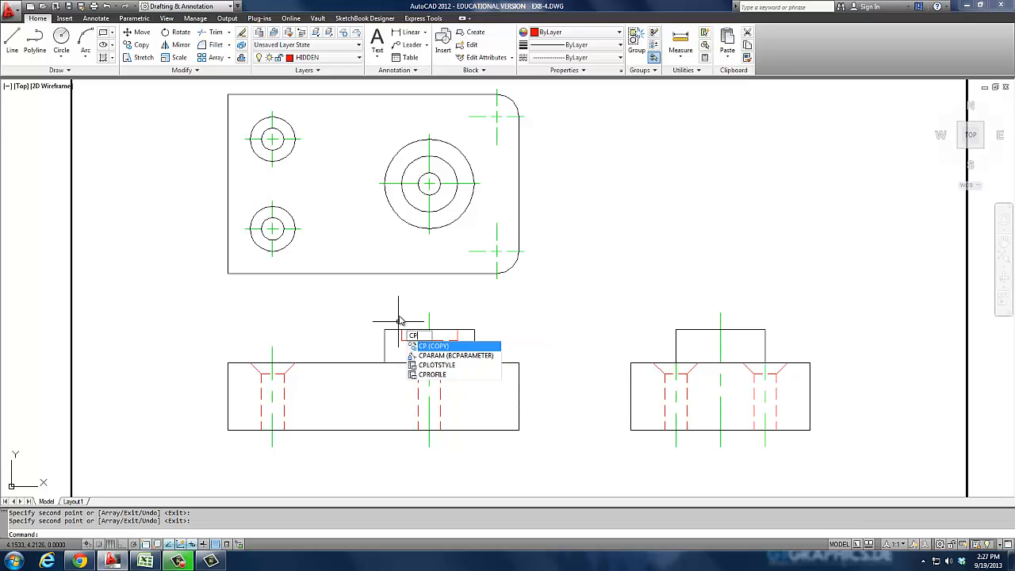
key("Return")
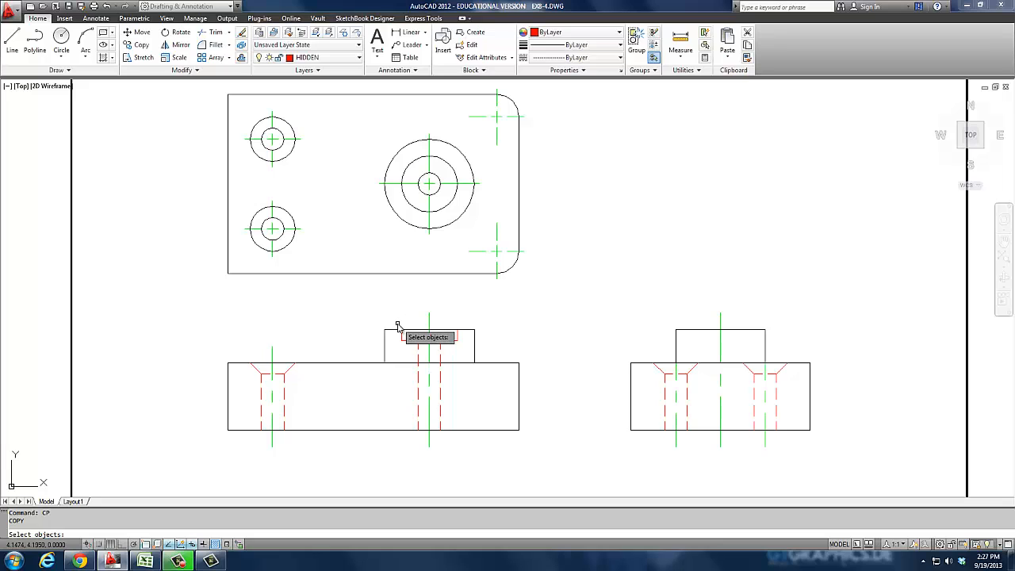
left_click(397, 324)
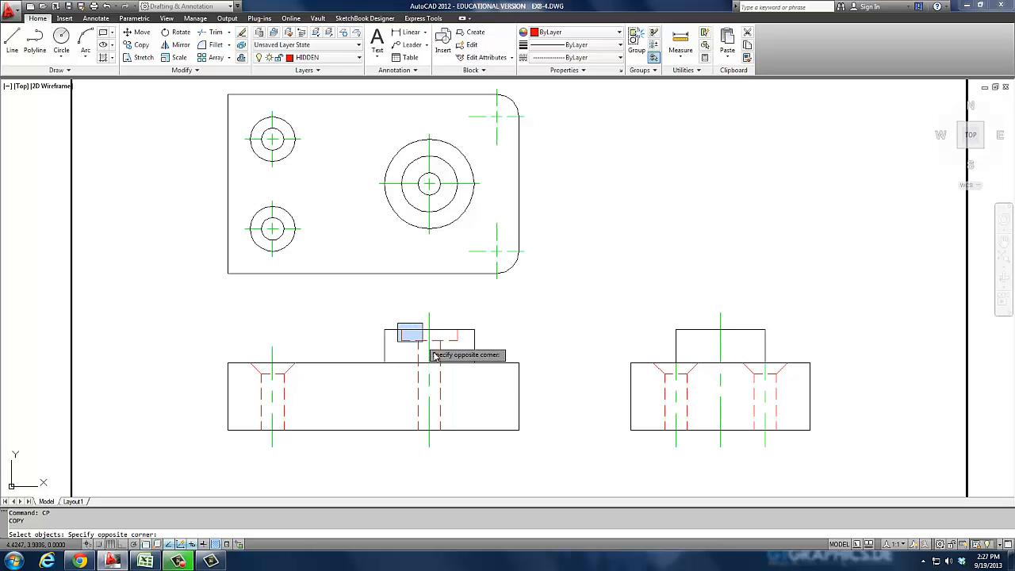
left_click(460, 440)
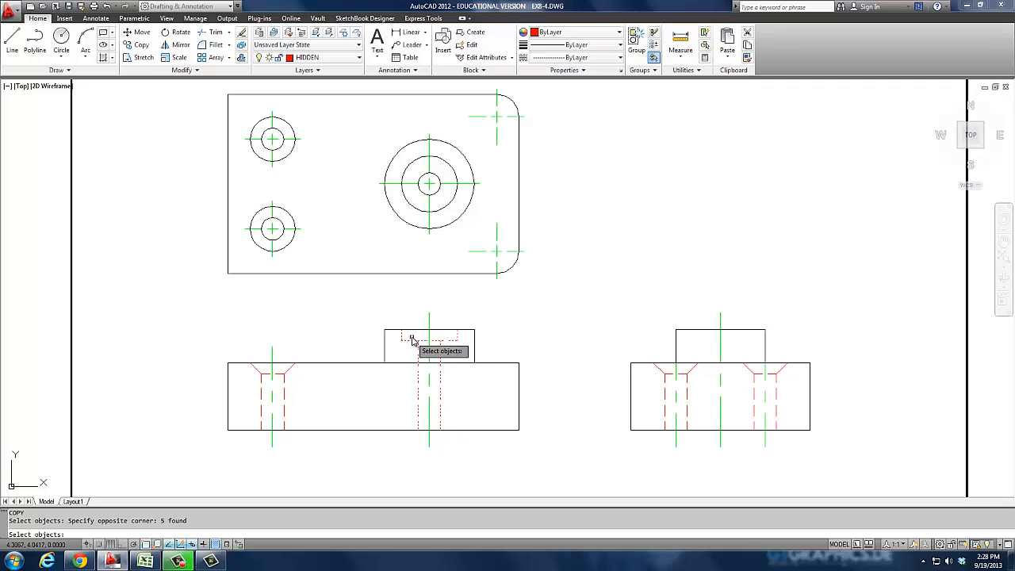
key("Return")
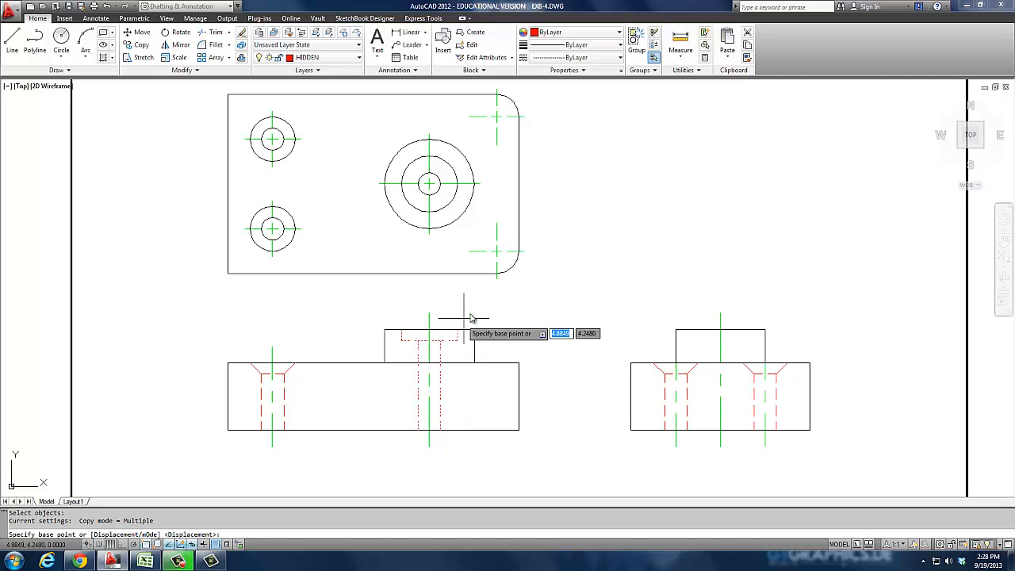
left_click(430, 337)
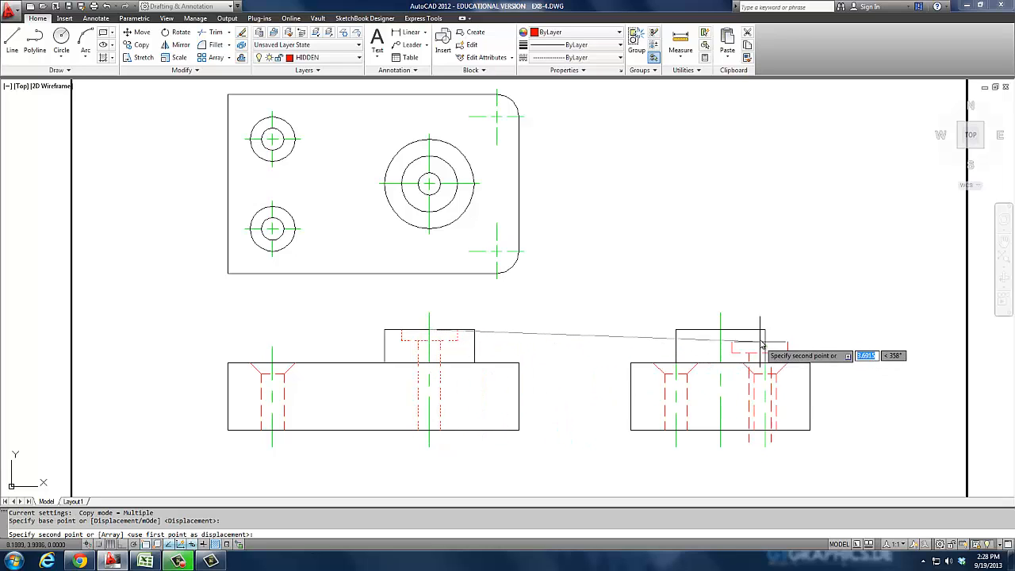
left_click(721, 334)
key("Return")
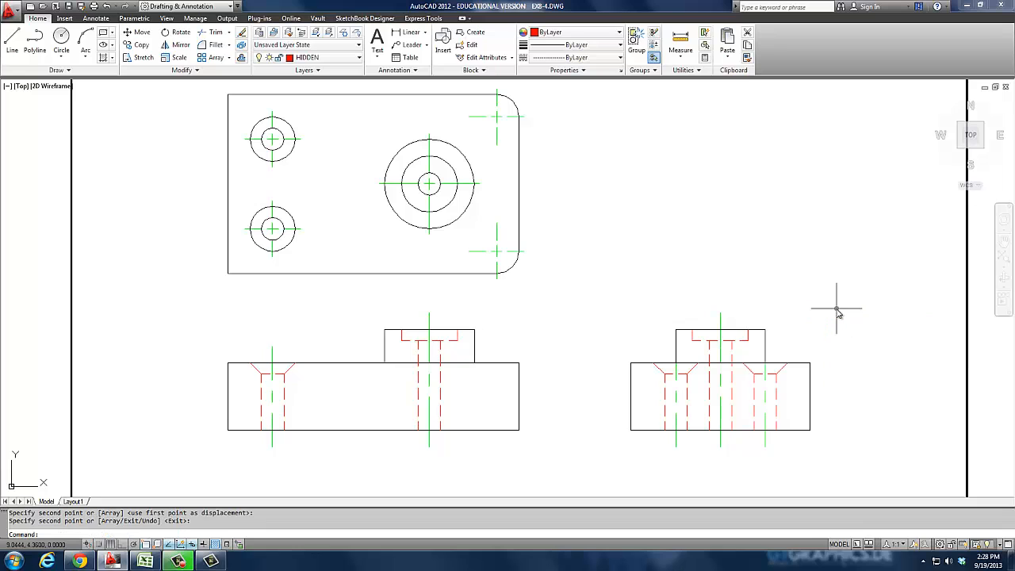
scroll(650, 220, "down", 2)
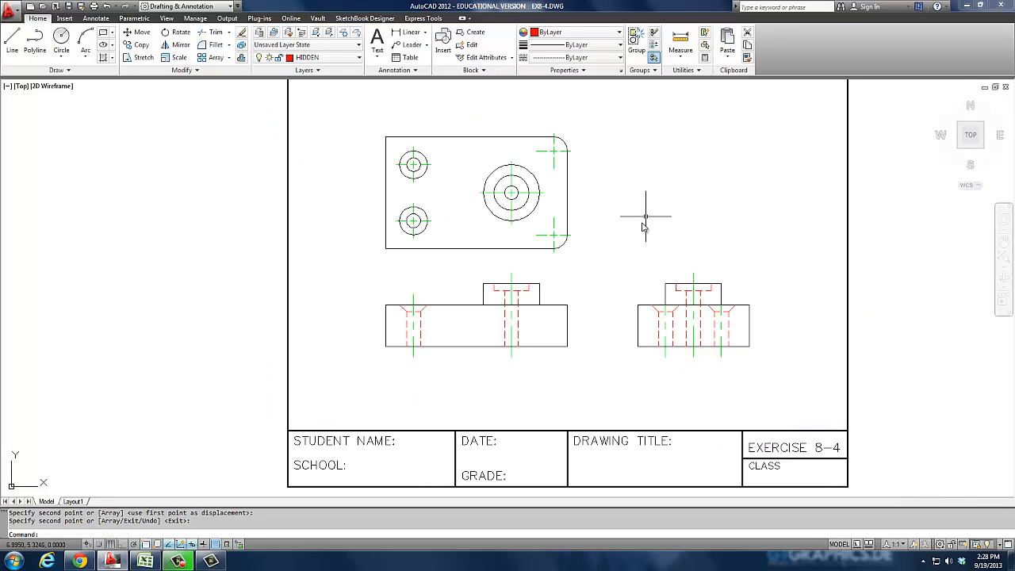
mouse_move(651, 220)
middle_mouse_down()
mouse_move(576, 276)
mouse_move(546, 283)
middle_mouse_up()
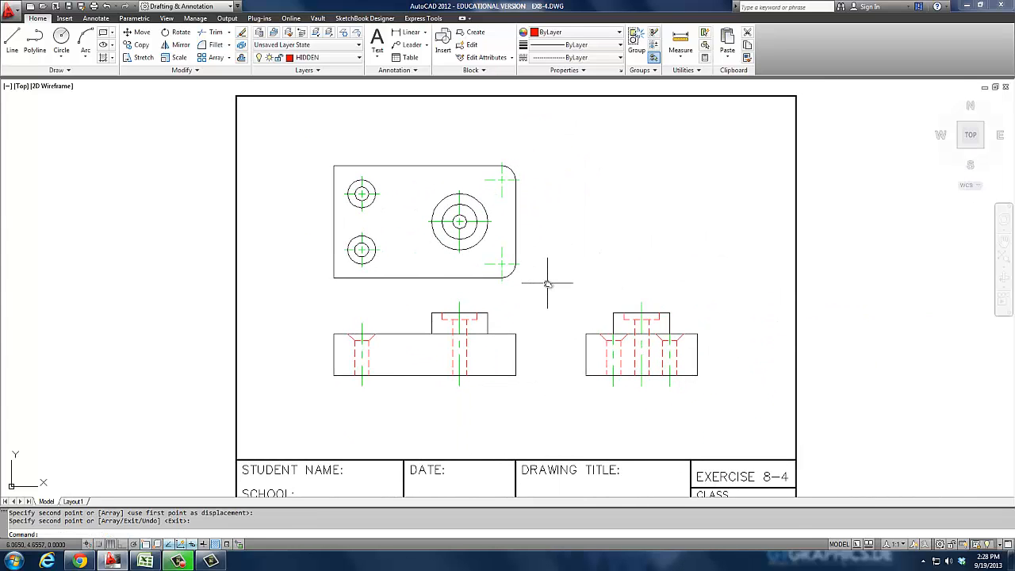